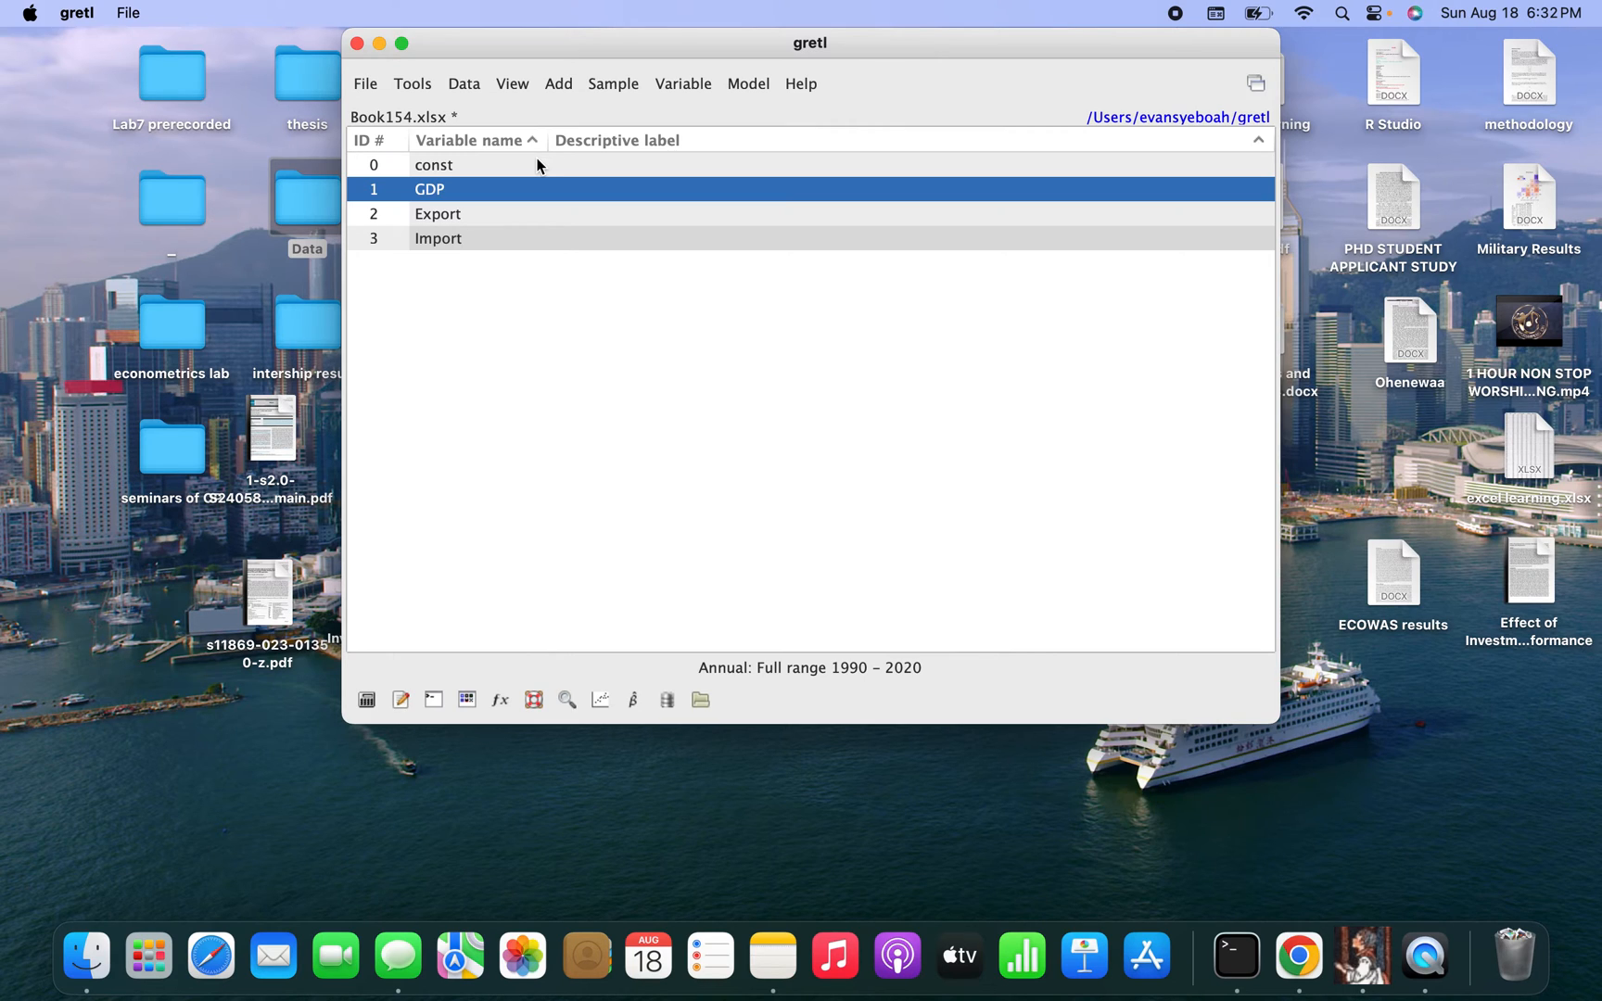
View the data values of the GDP series and close the listing
double_click(498, 190)
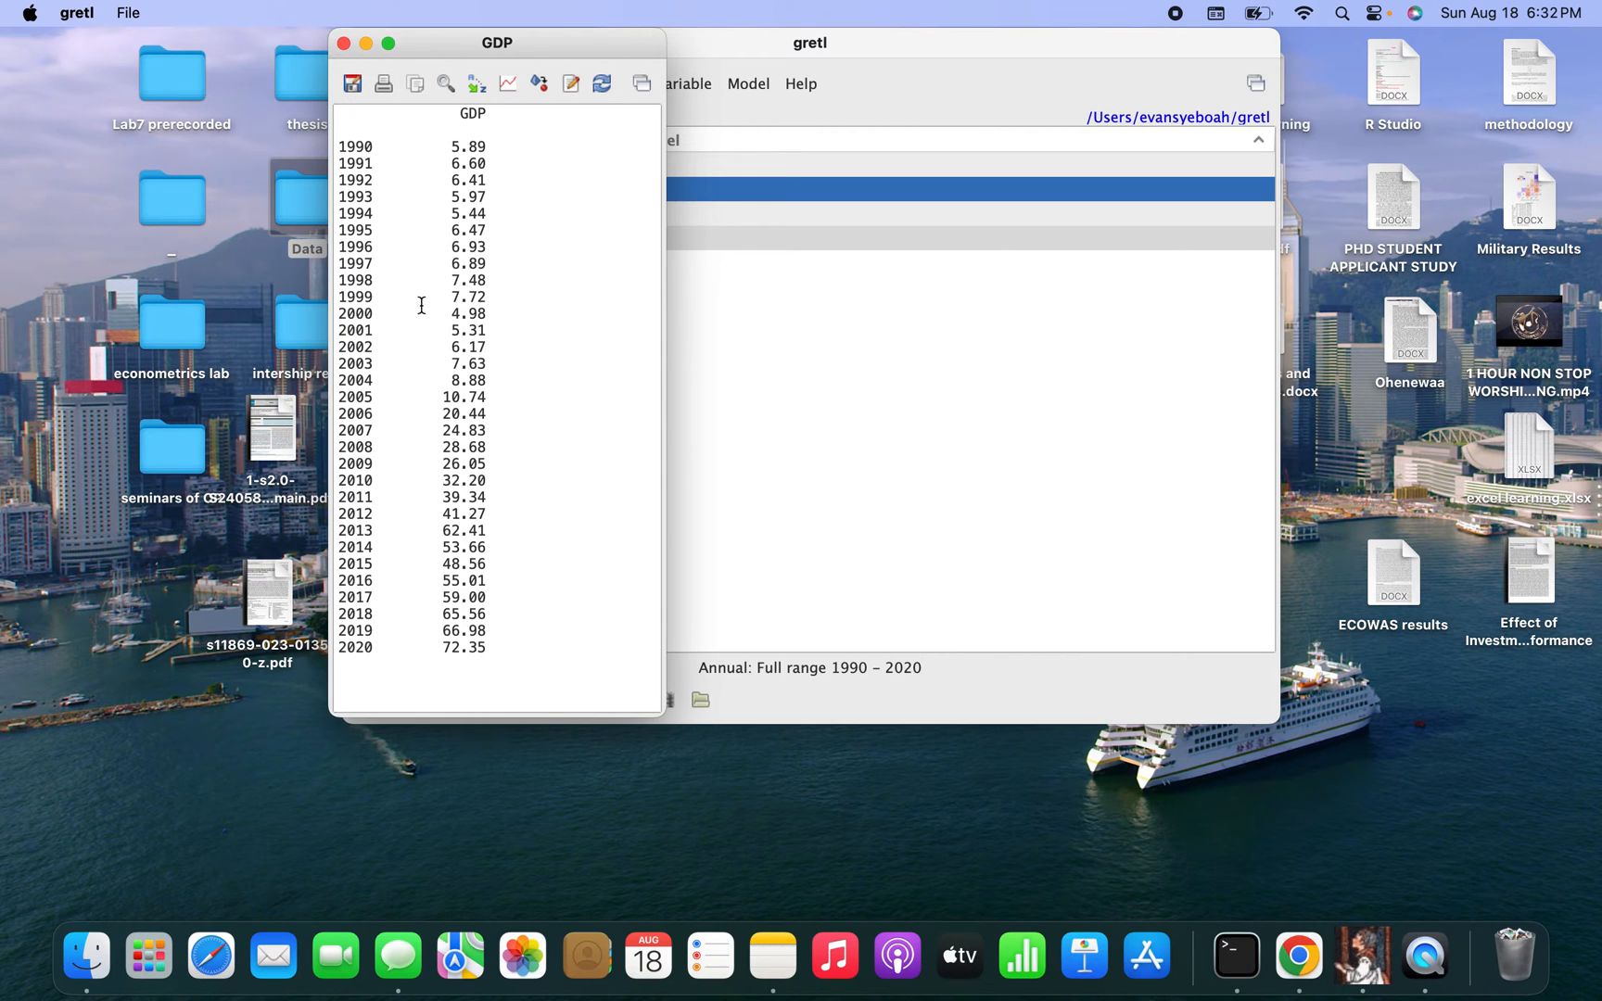
left_click(343, 44)
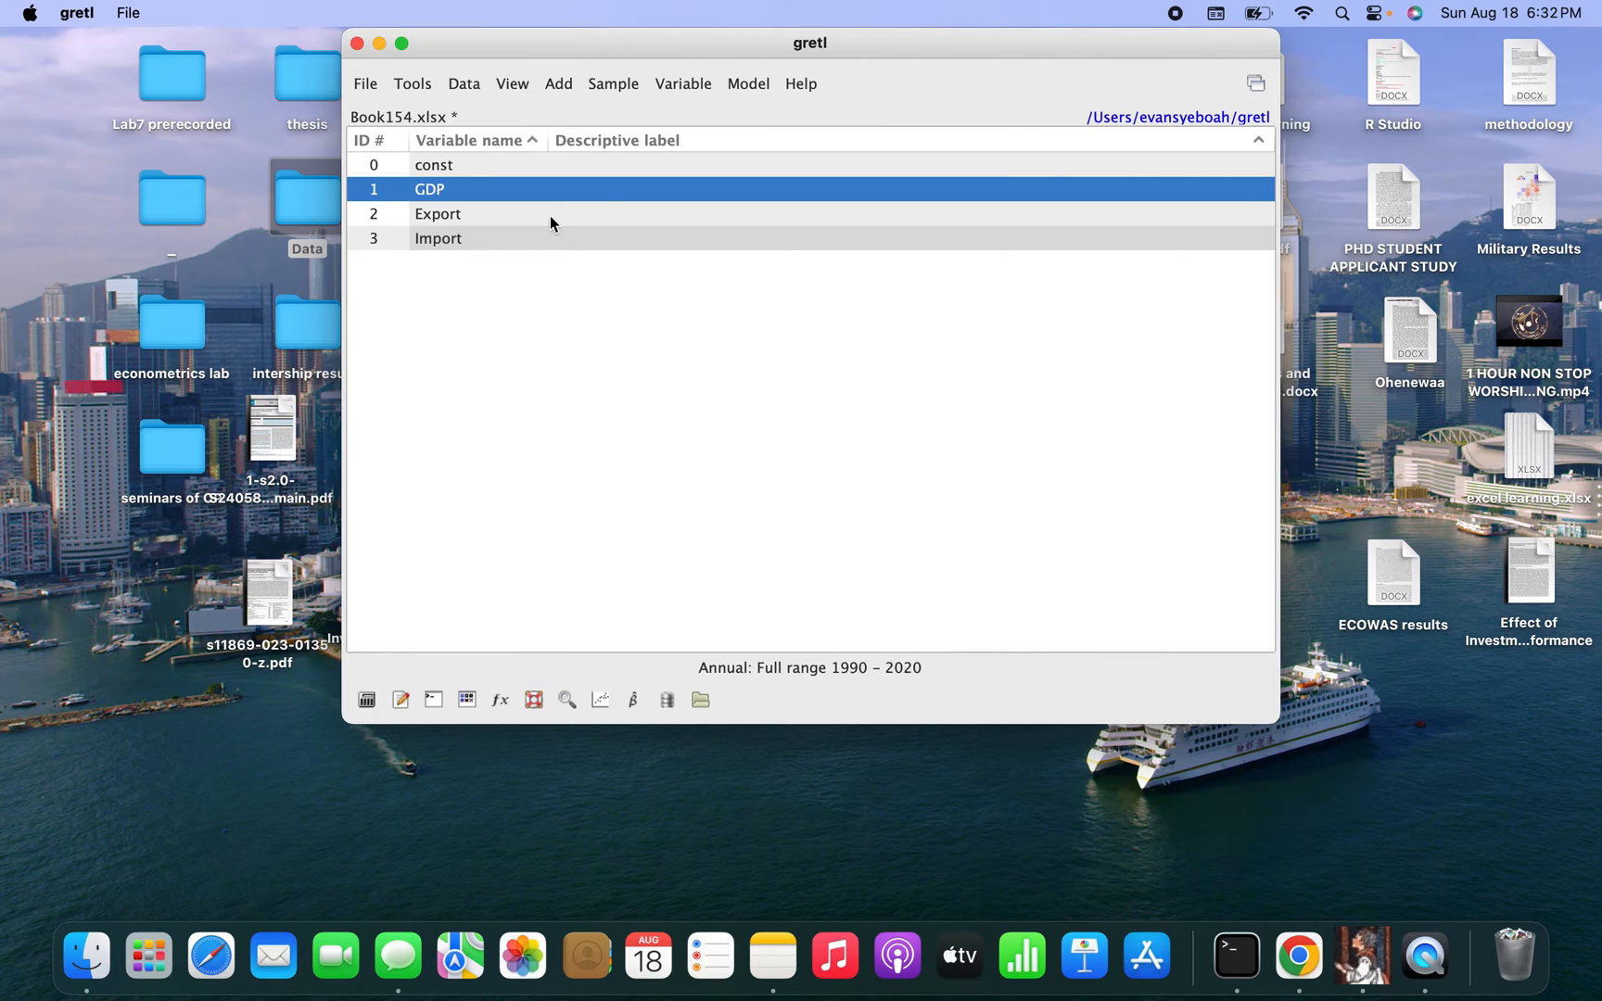
Set up an Ordinary Least Squares model with GDP as dependent variable and Export and Import as regressors alongside the constant
left_click(737, 85)
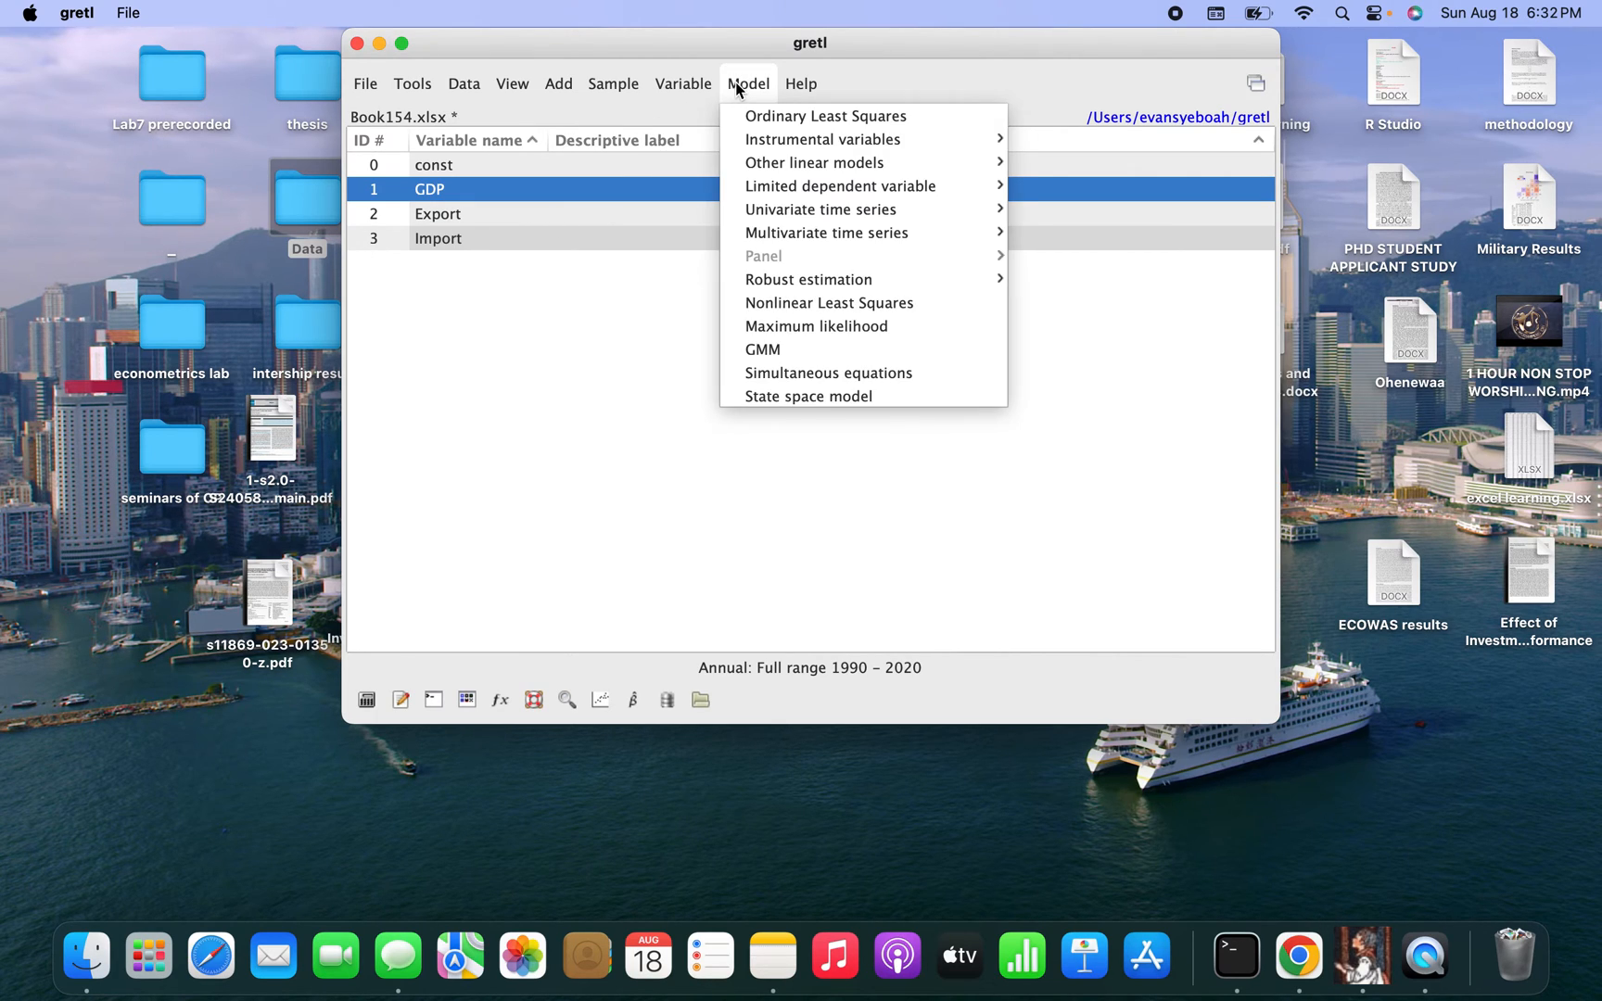
left_click(764, 118)
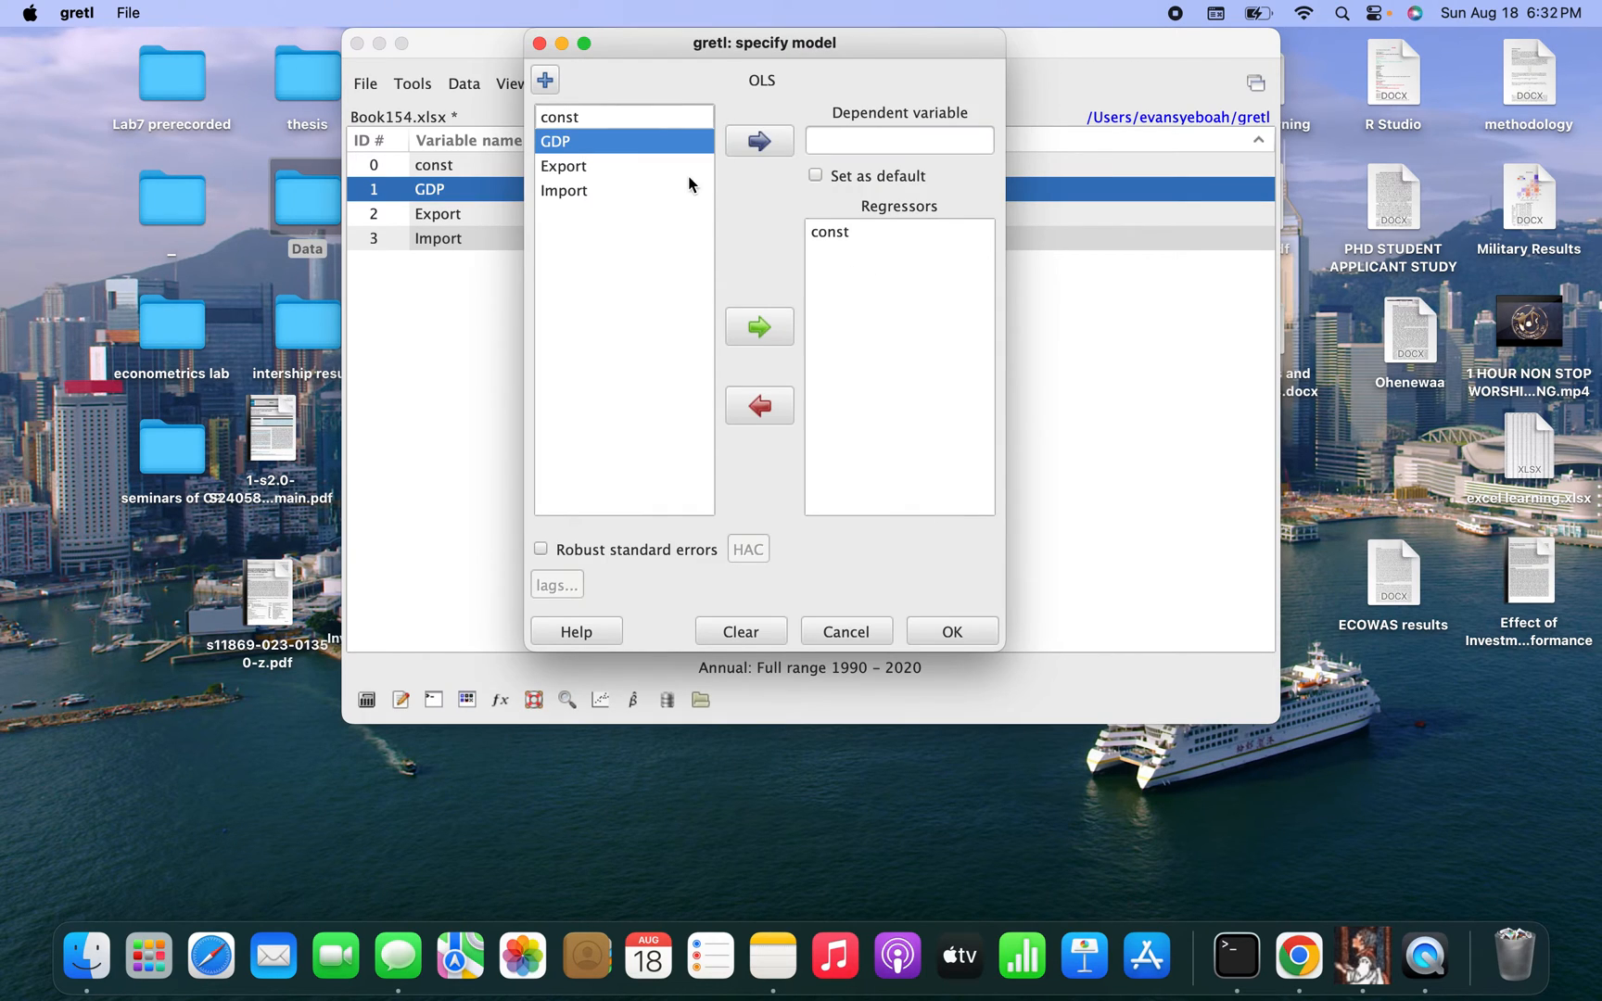
left_click(755, 143)
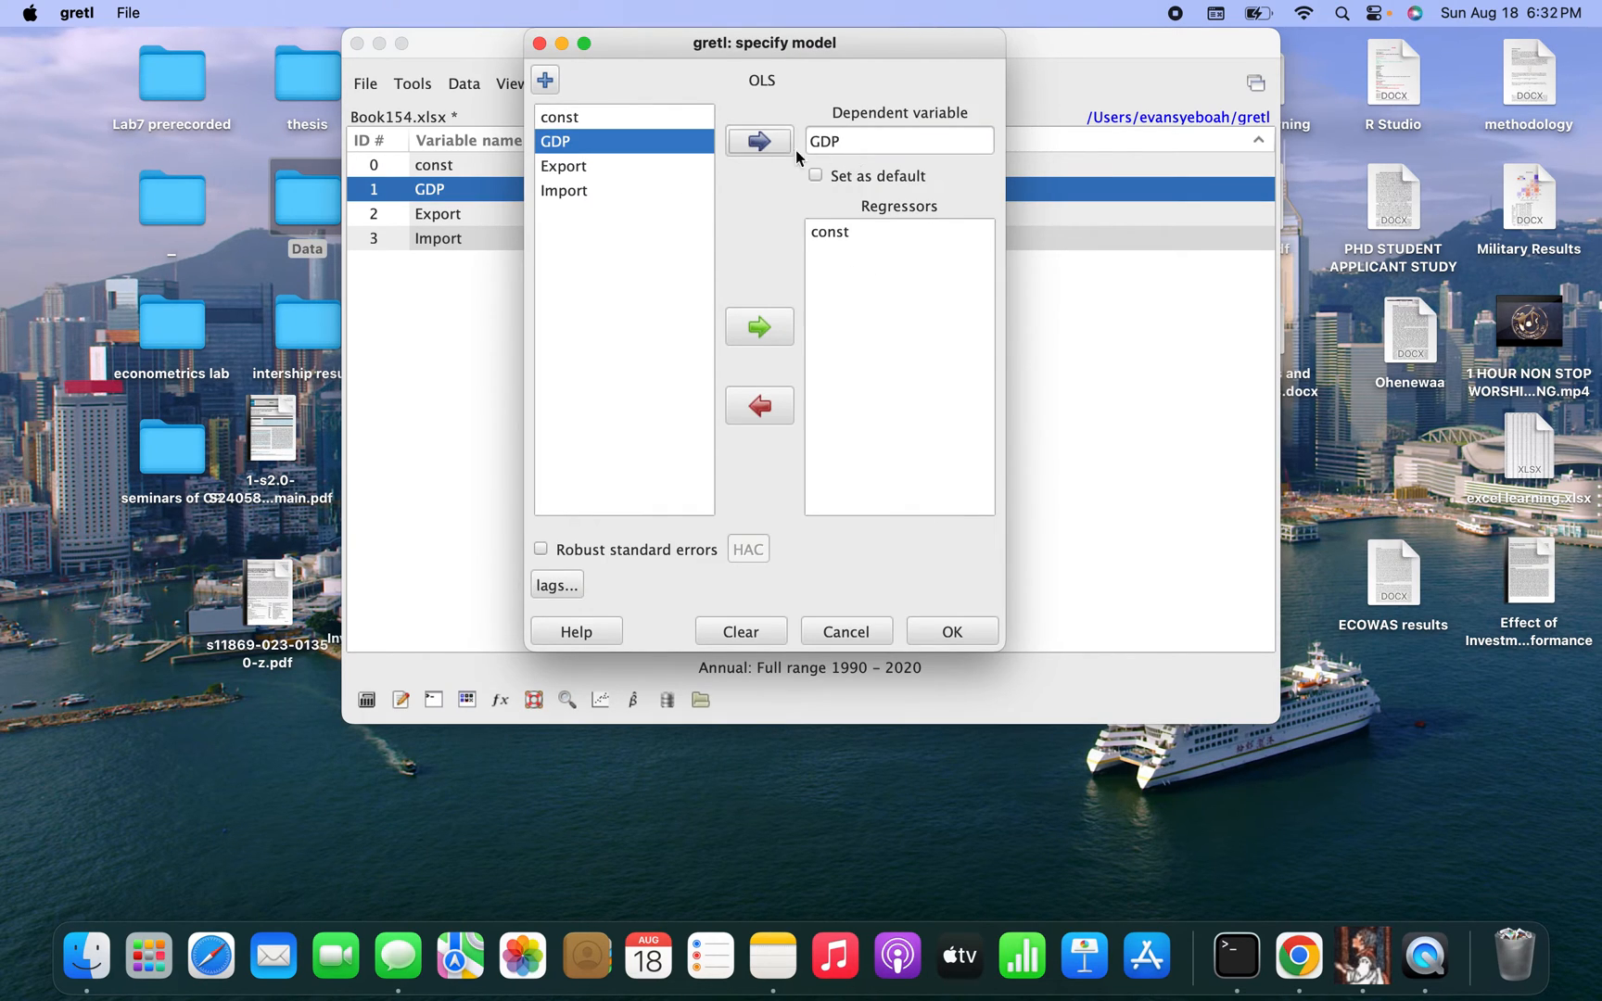
left_click(567, 171)
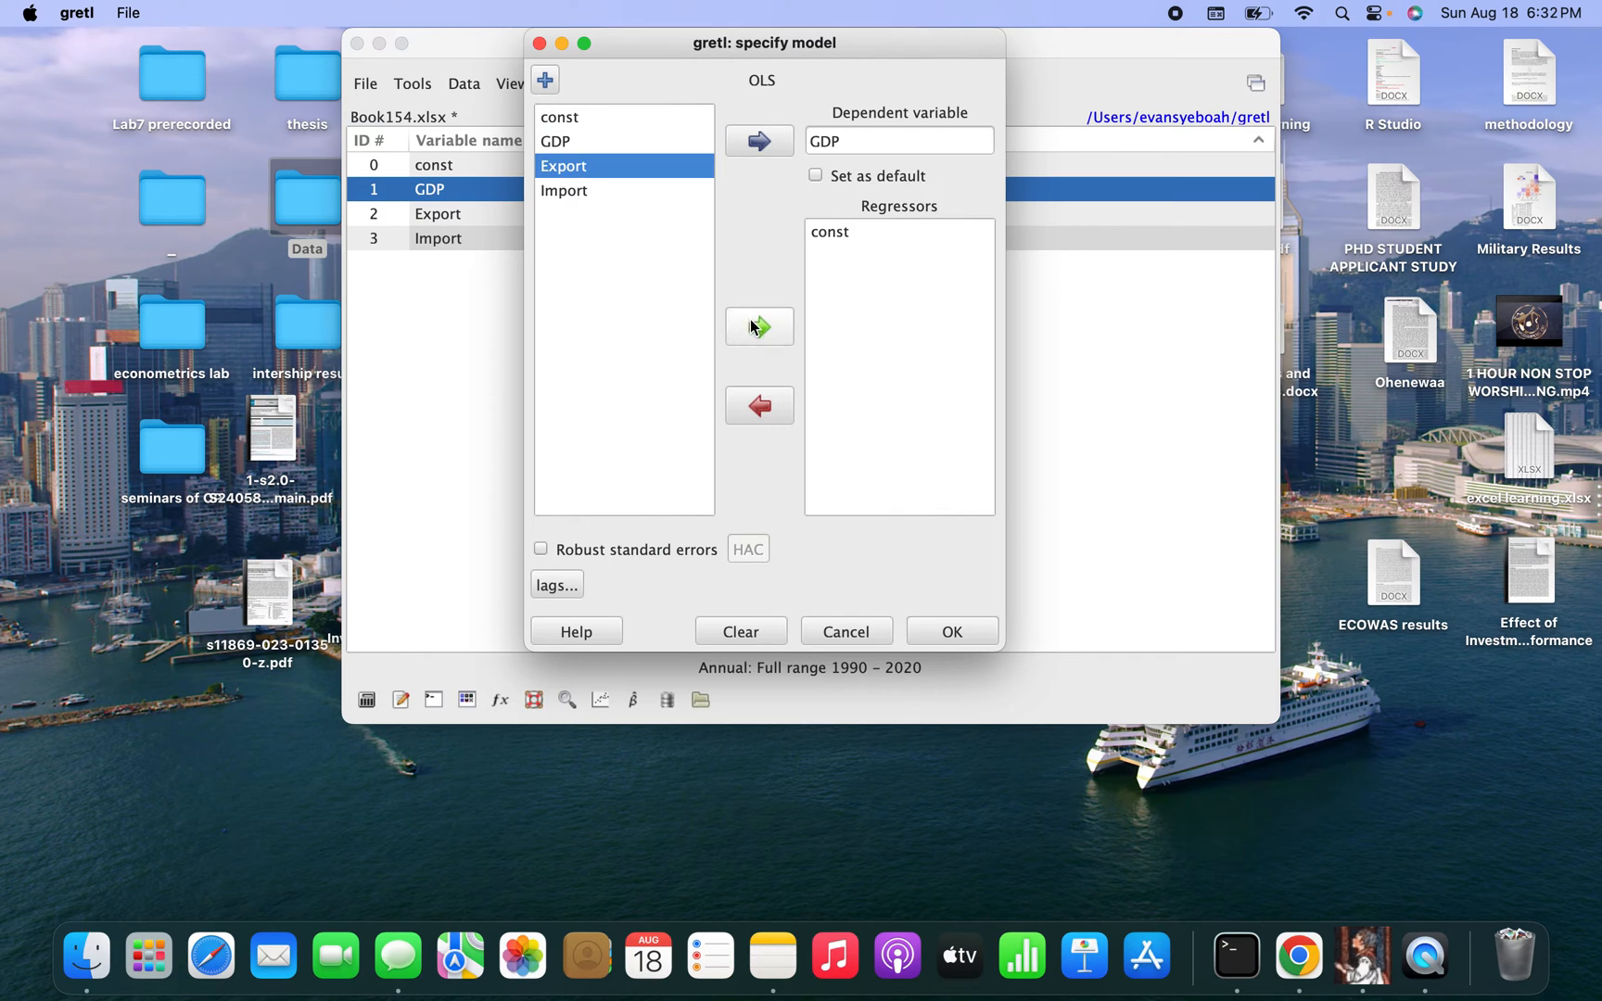
left_click(750, 321)
left_click(603, 195)
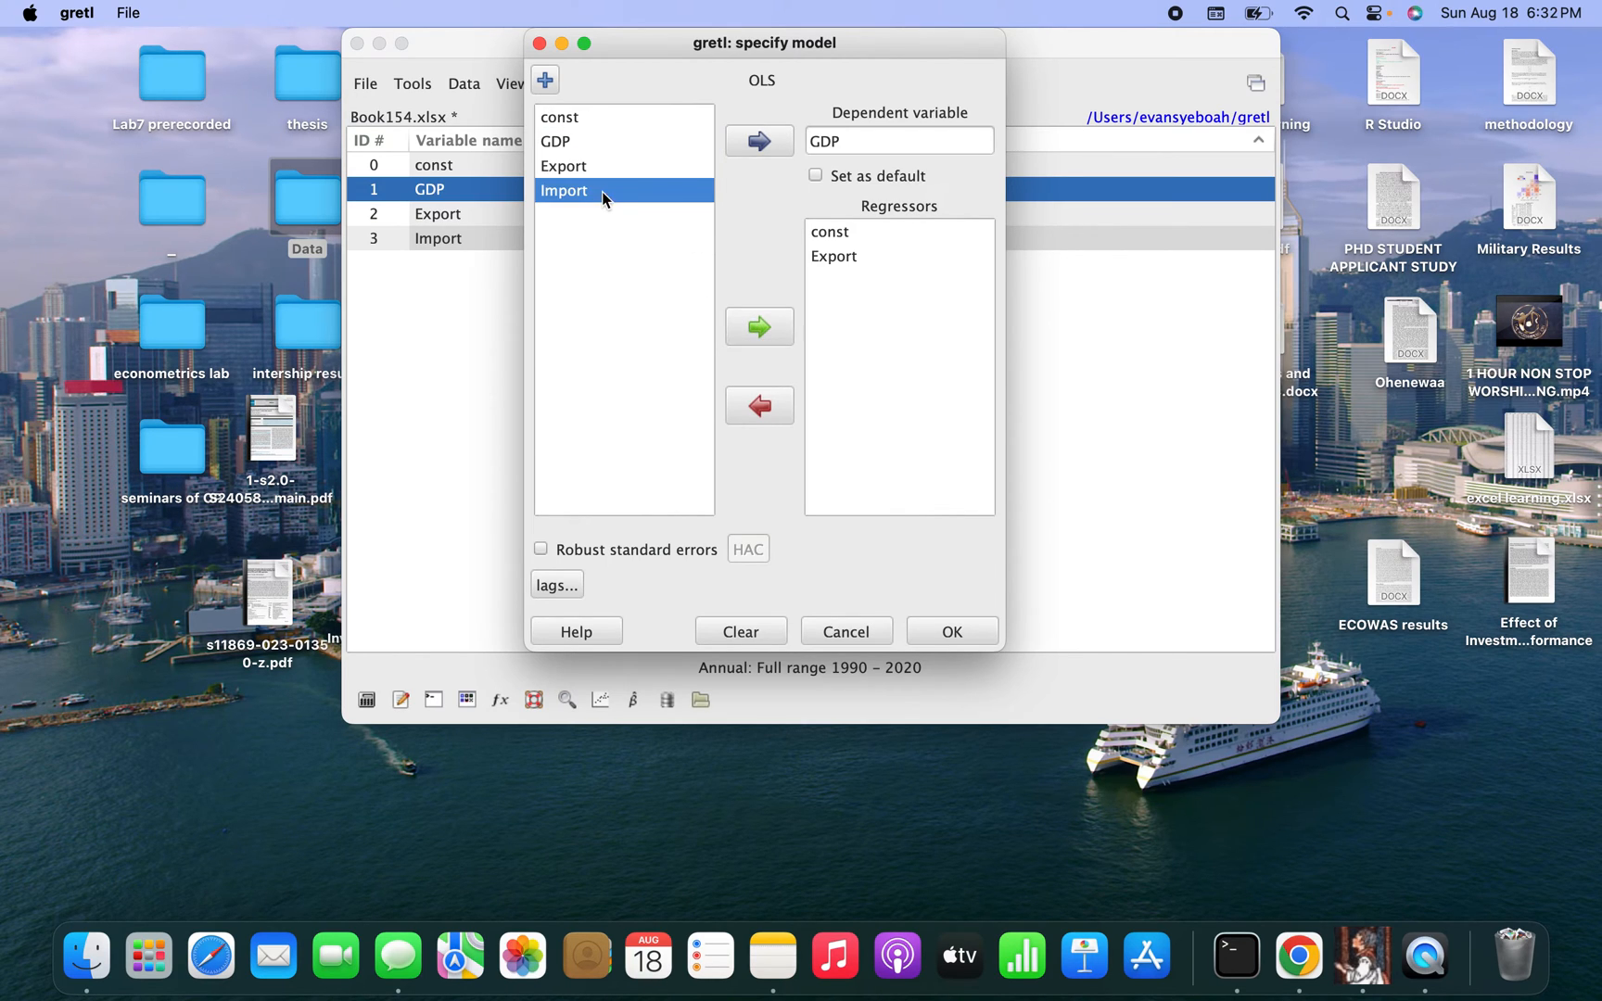
left_click(756, 329)
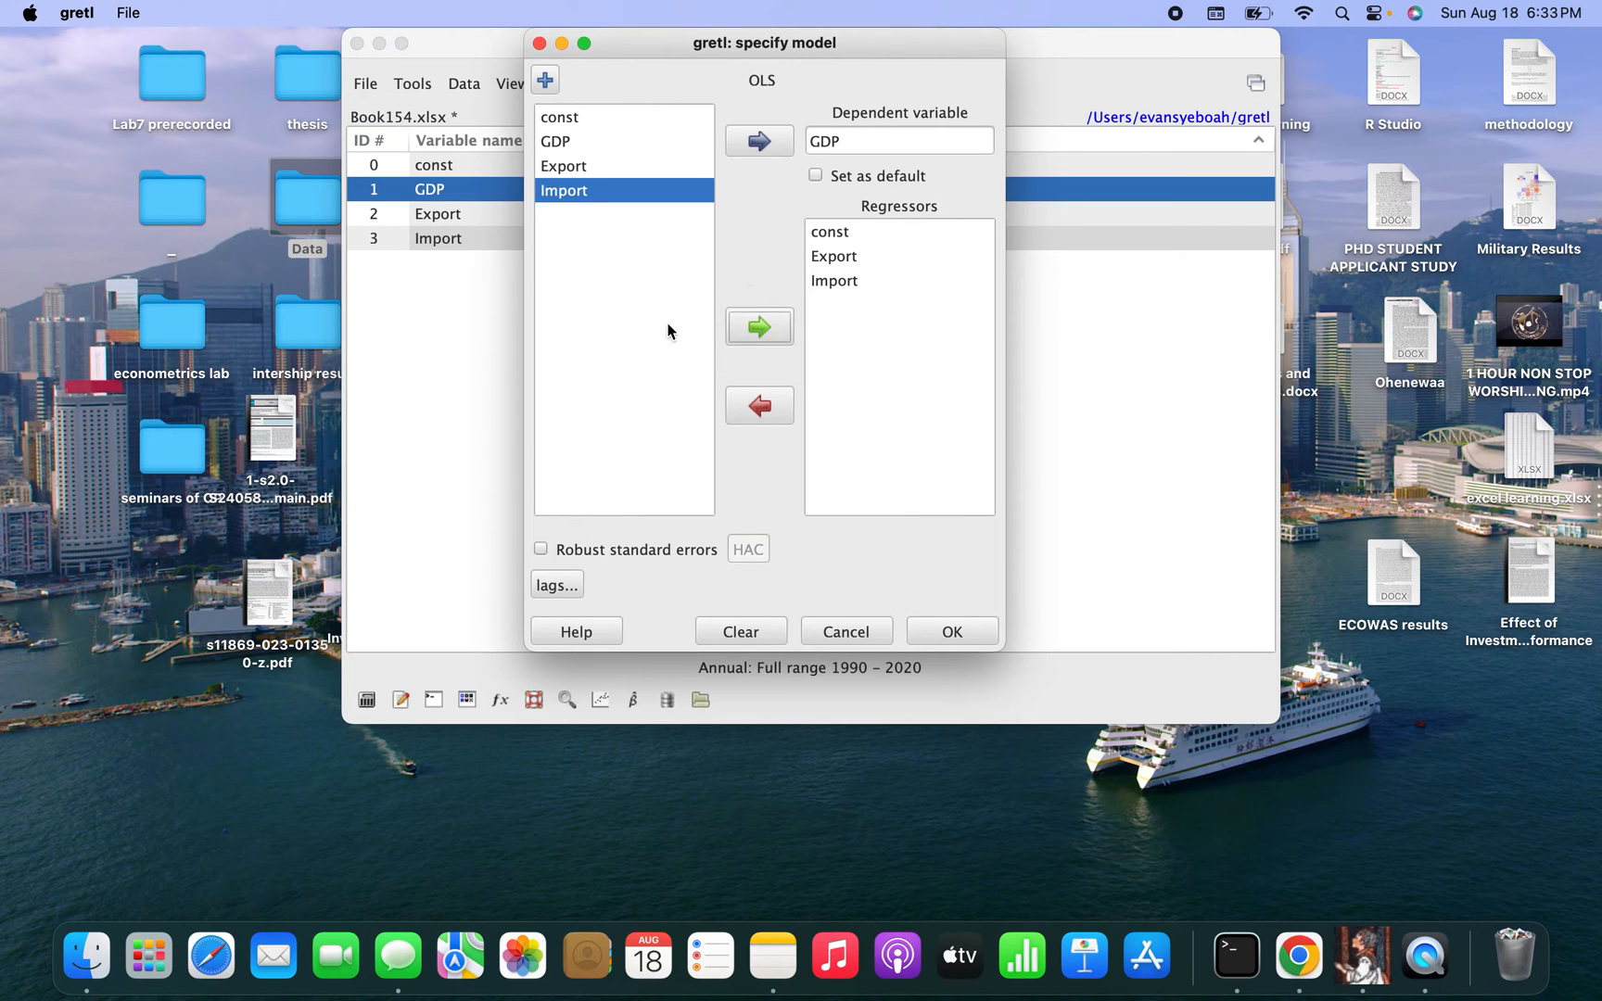
Include lag 1 of the dependent variable GDP among the regressors and estimate the OLS model
left_click(569, 585)
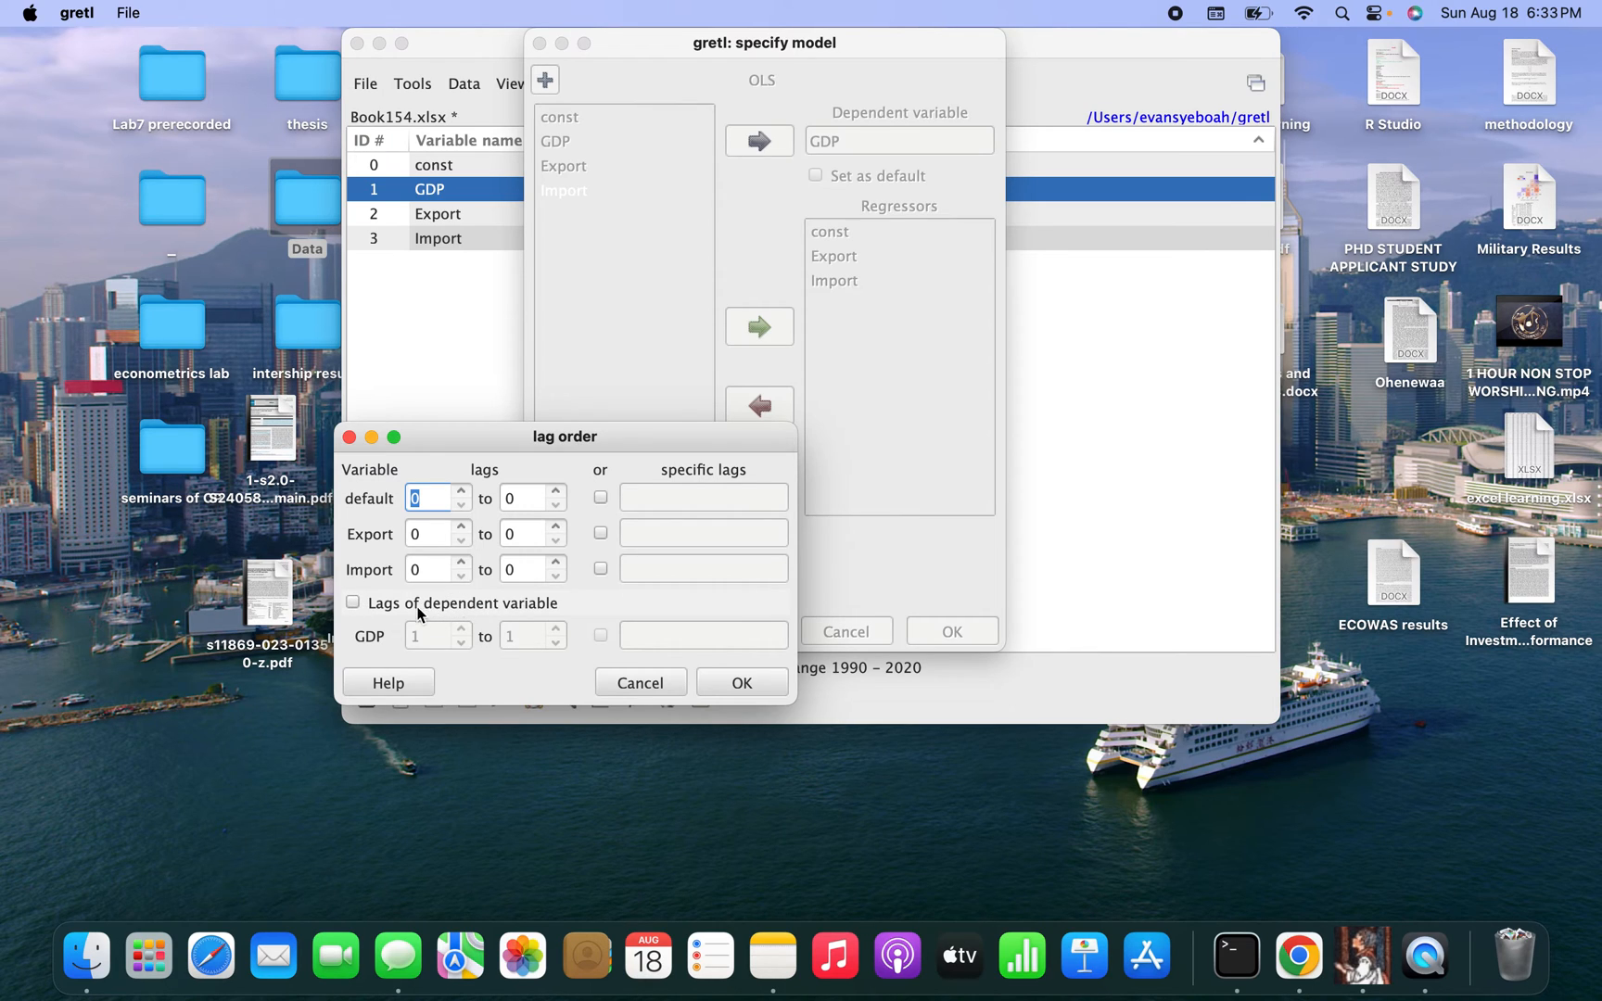
left_click(353, 603)
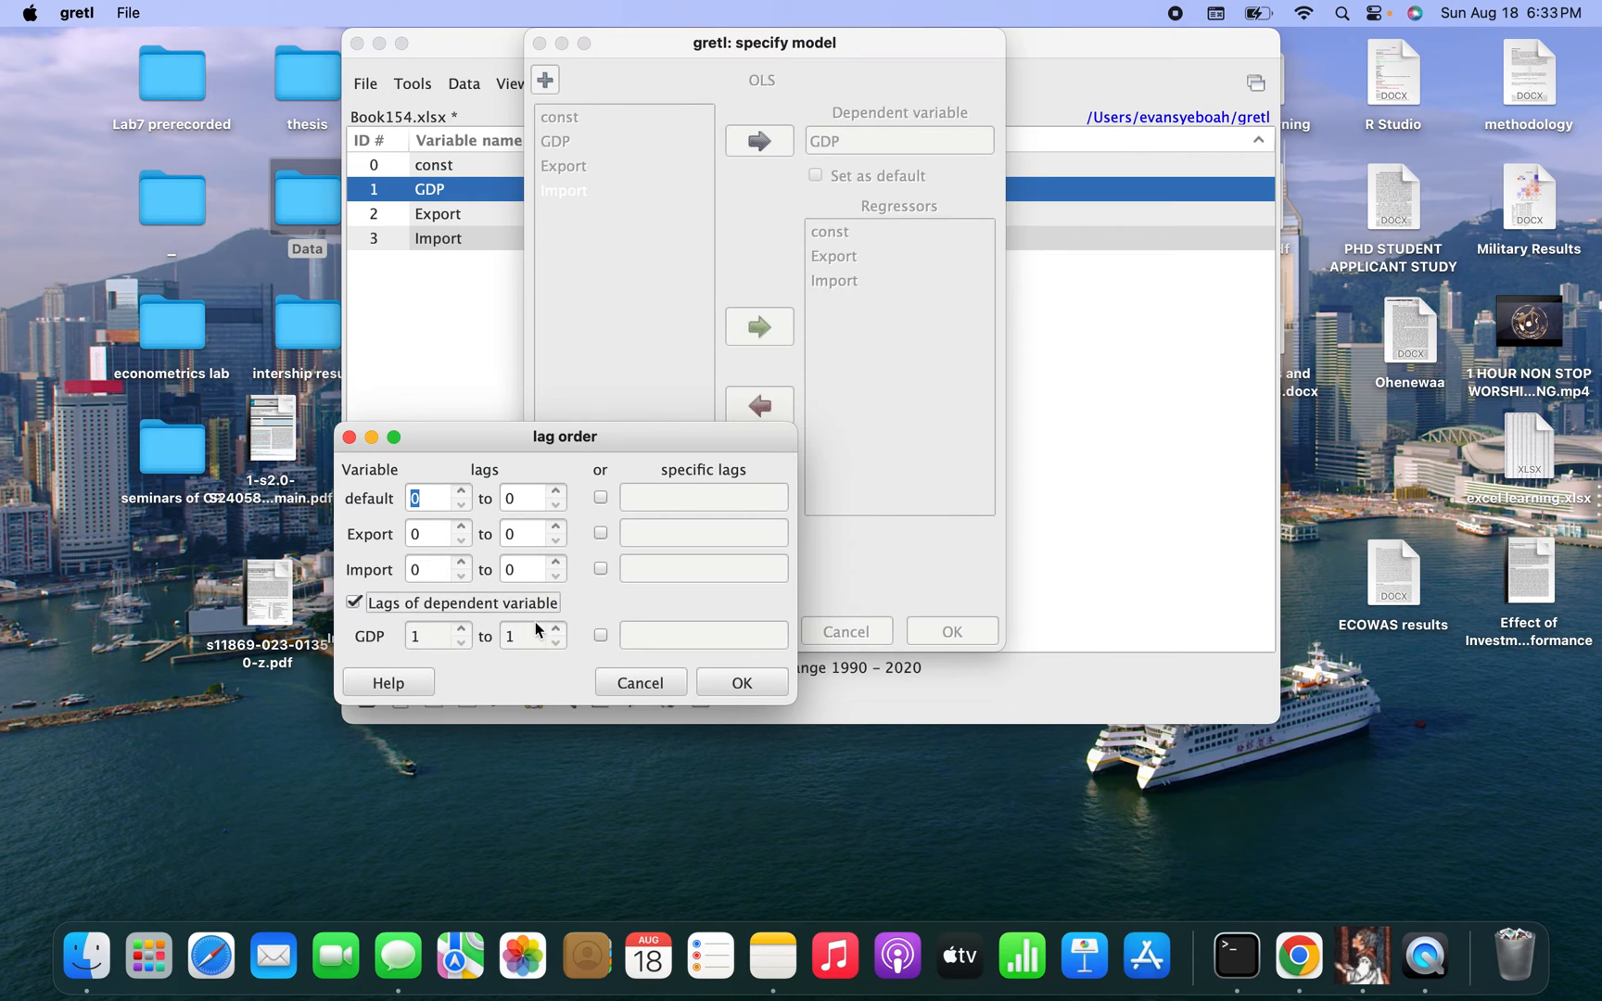
left_click(739, 683)
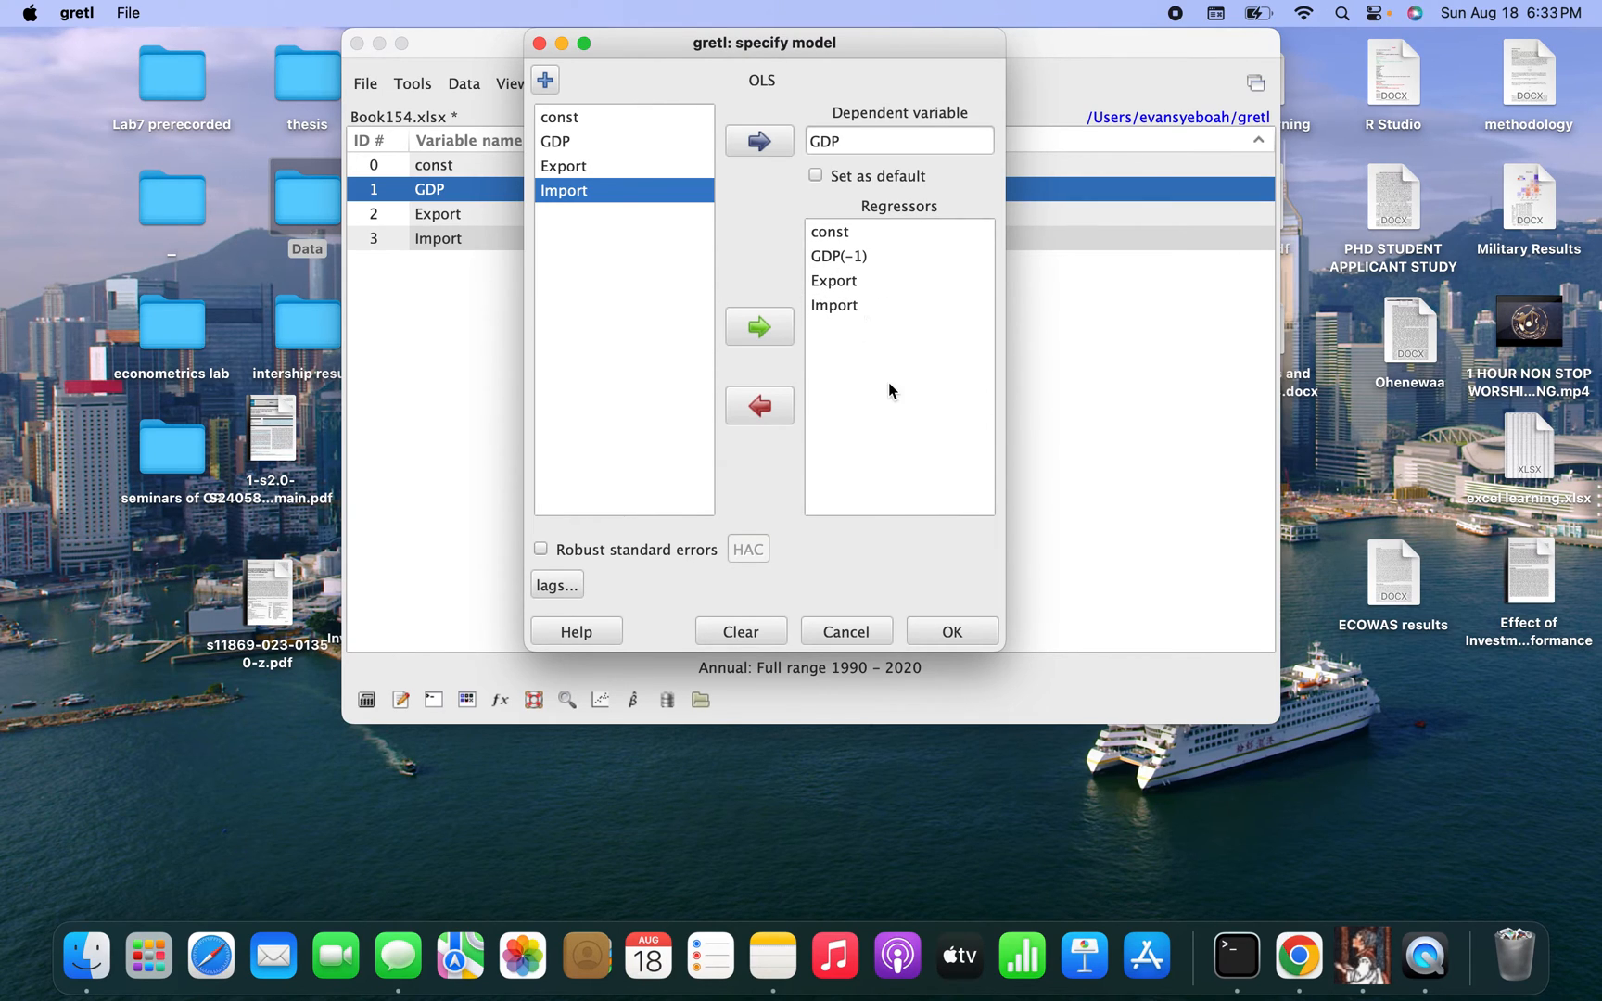
left_click(939, 633)
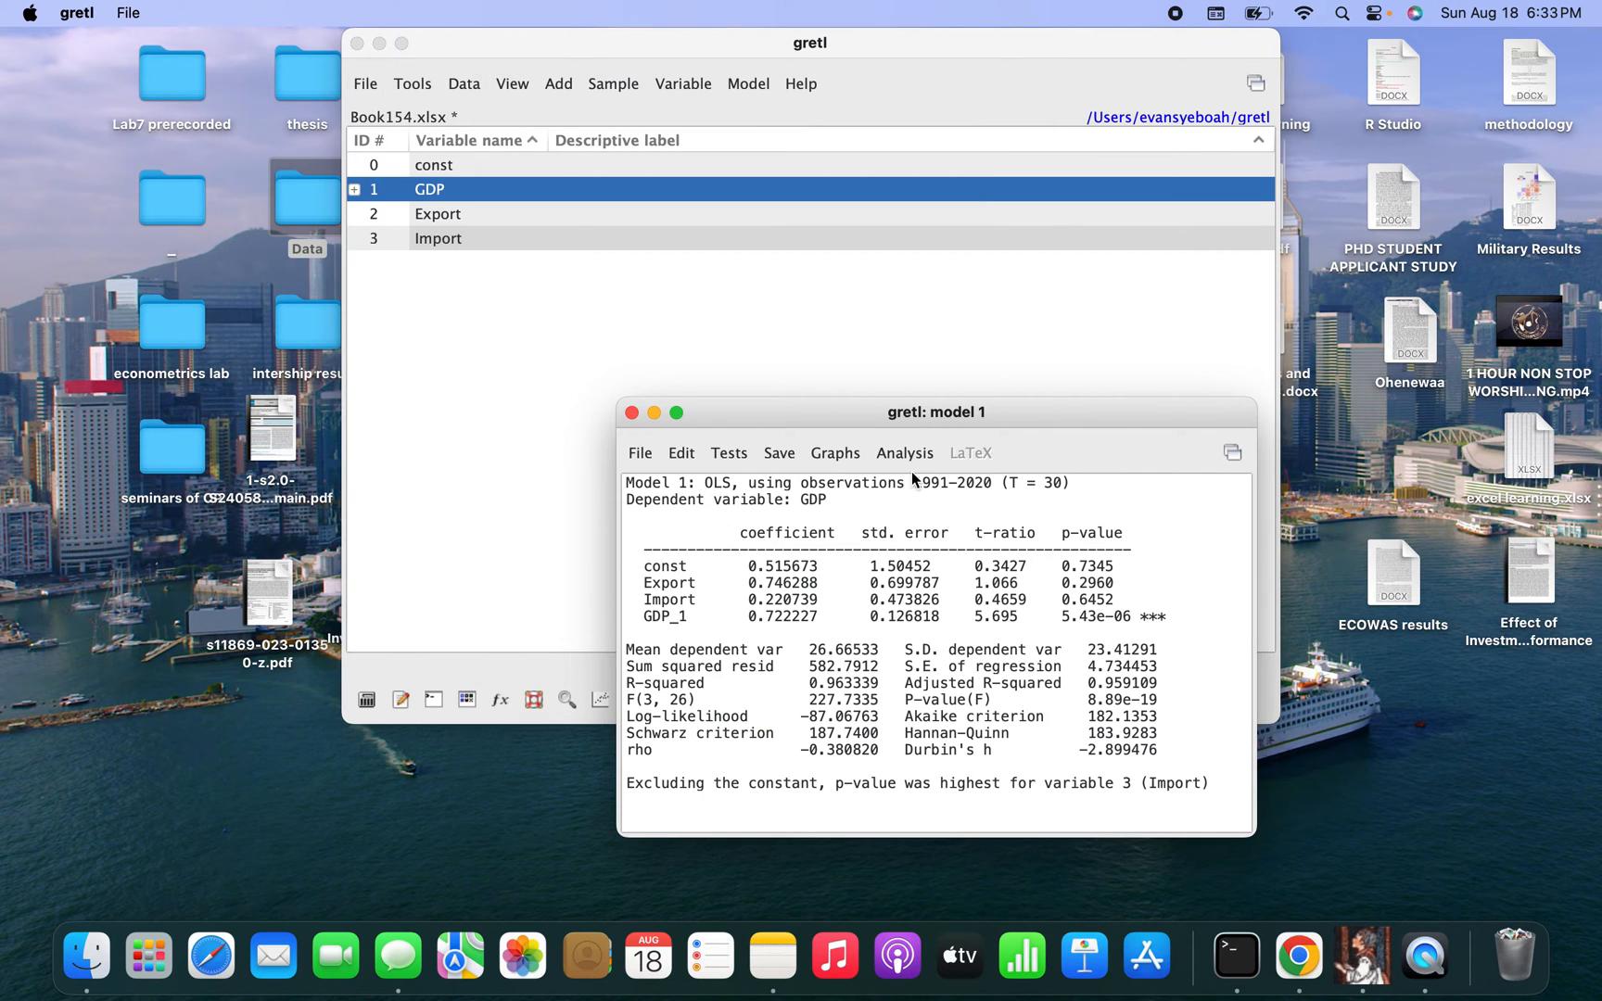
left_click_drag(880, 411, 752, 220)
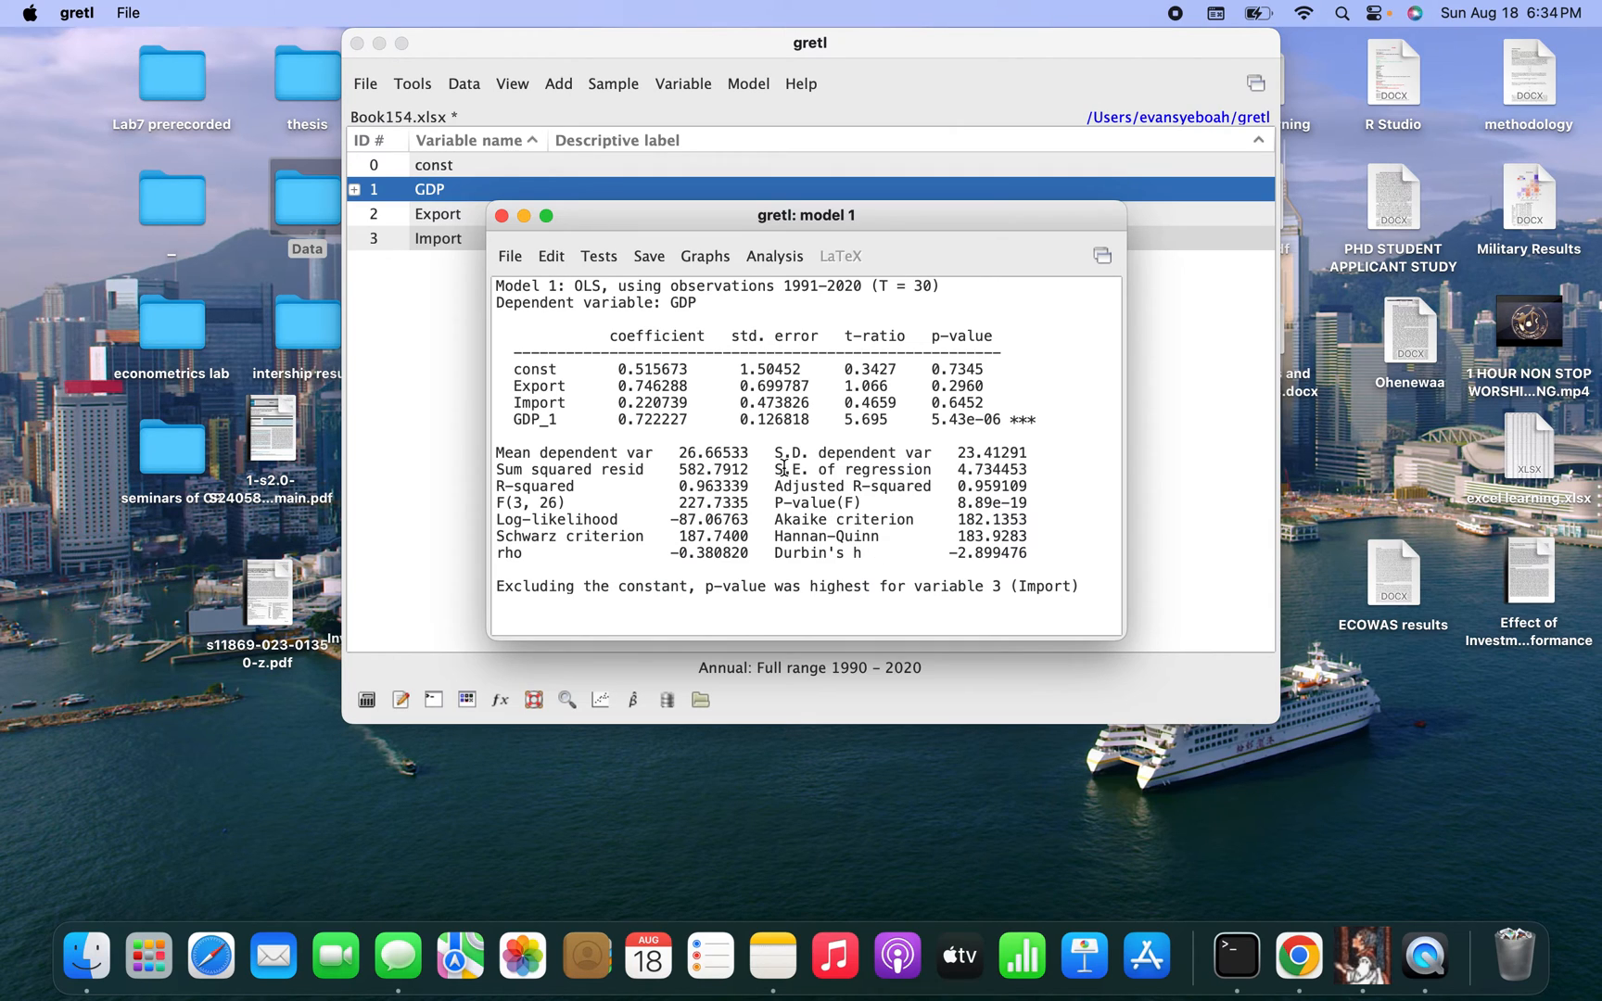
Run the autocorrelation test on the estimated model with lag order 5 and review its result in the model output
left_click(593, 256)
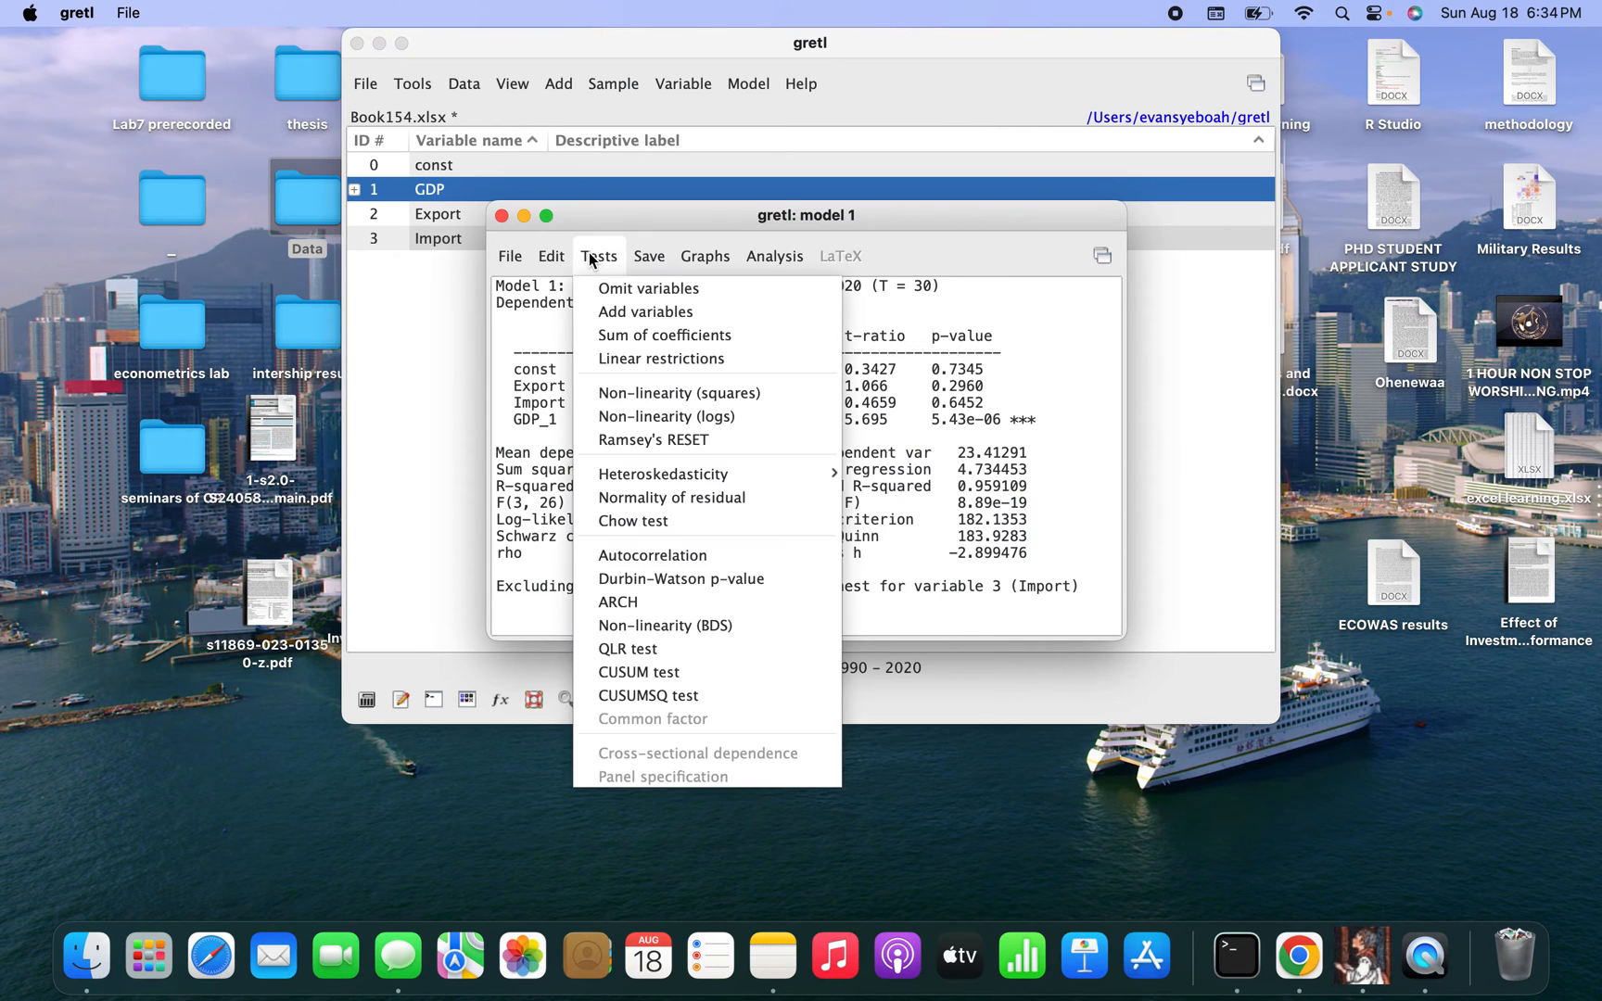
left_click(647, 557)
left_click(746, 529)
left_click(746, 530)
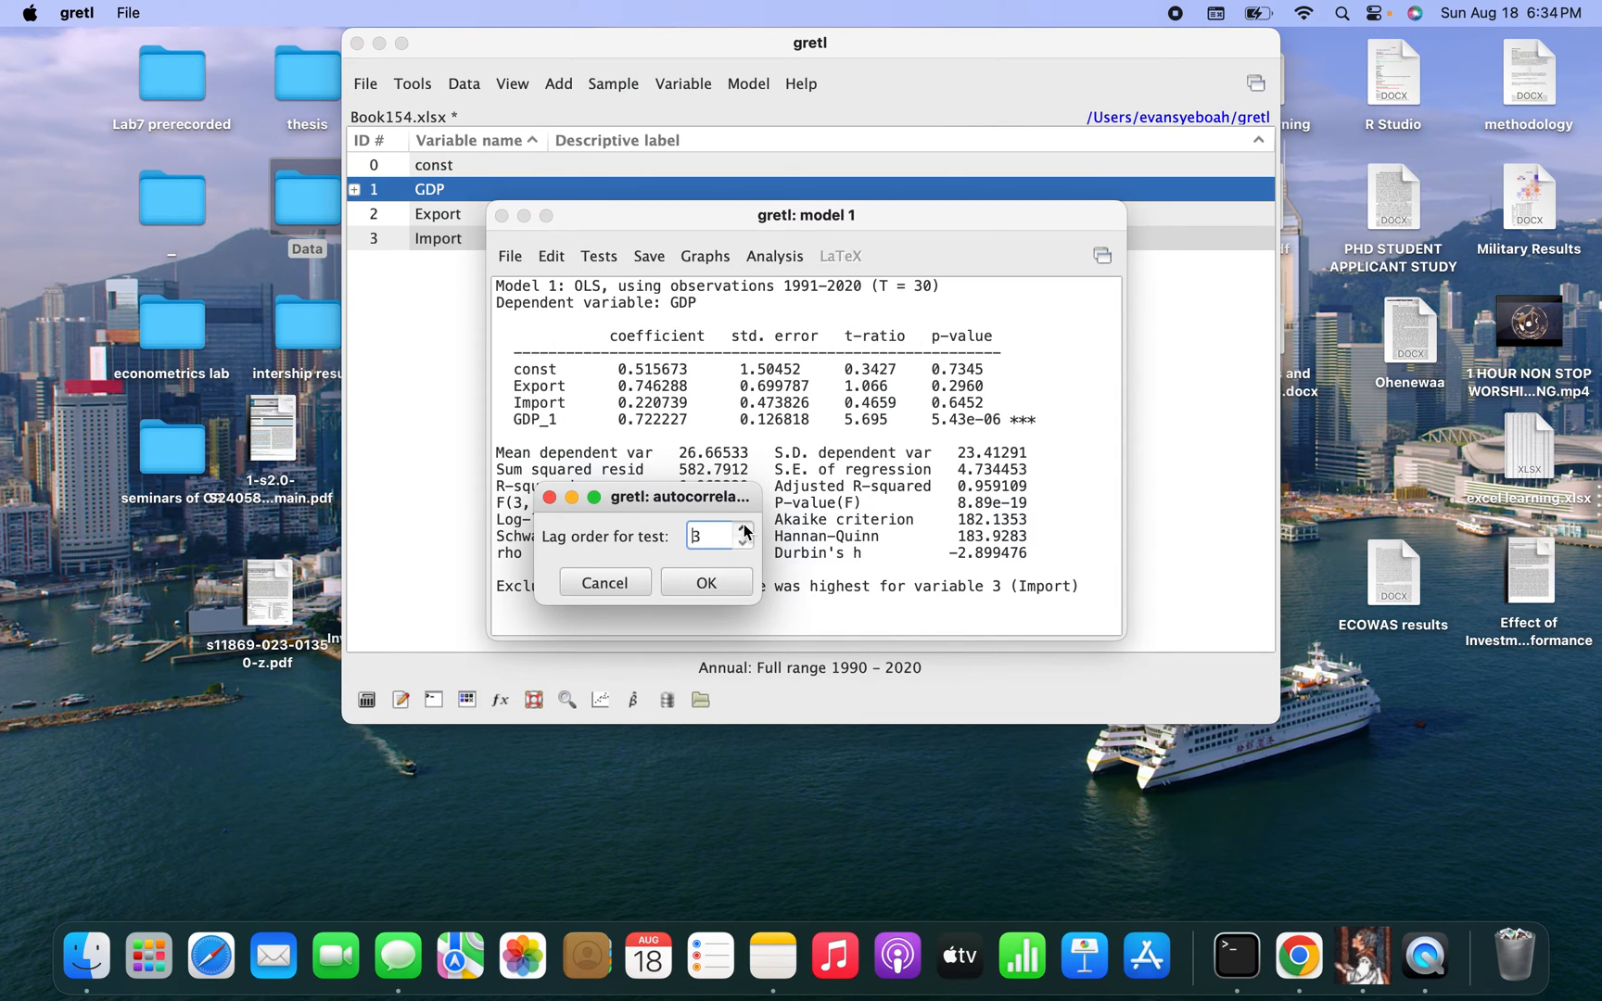
left_click(744, 529)
left_click(744, 529)
left_click(706, 582)
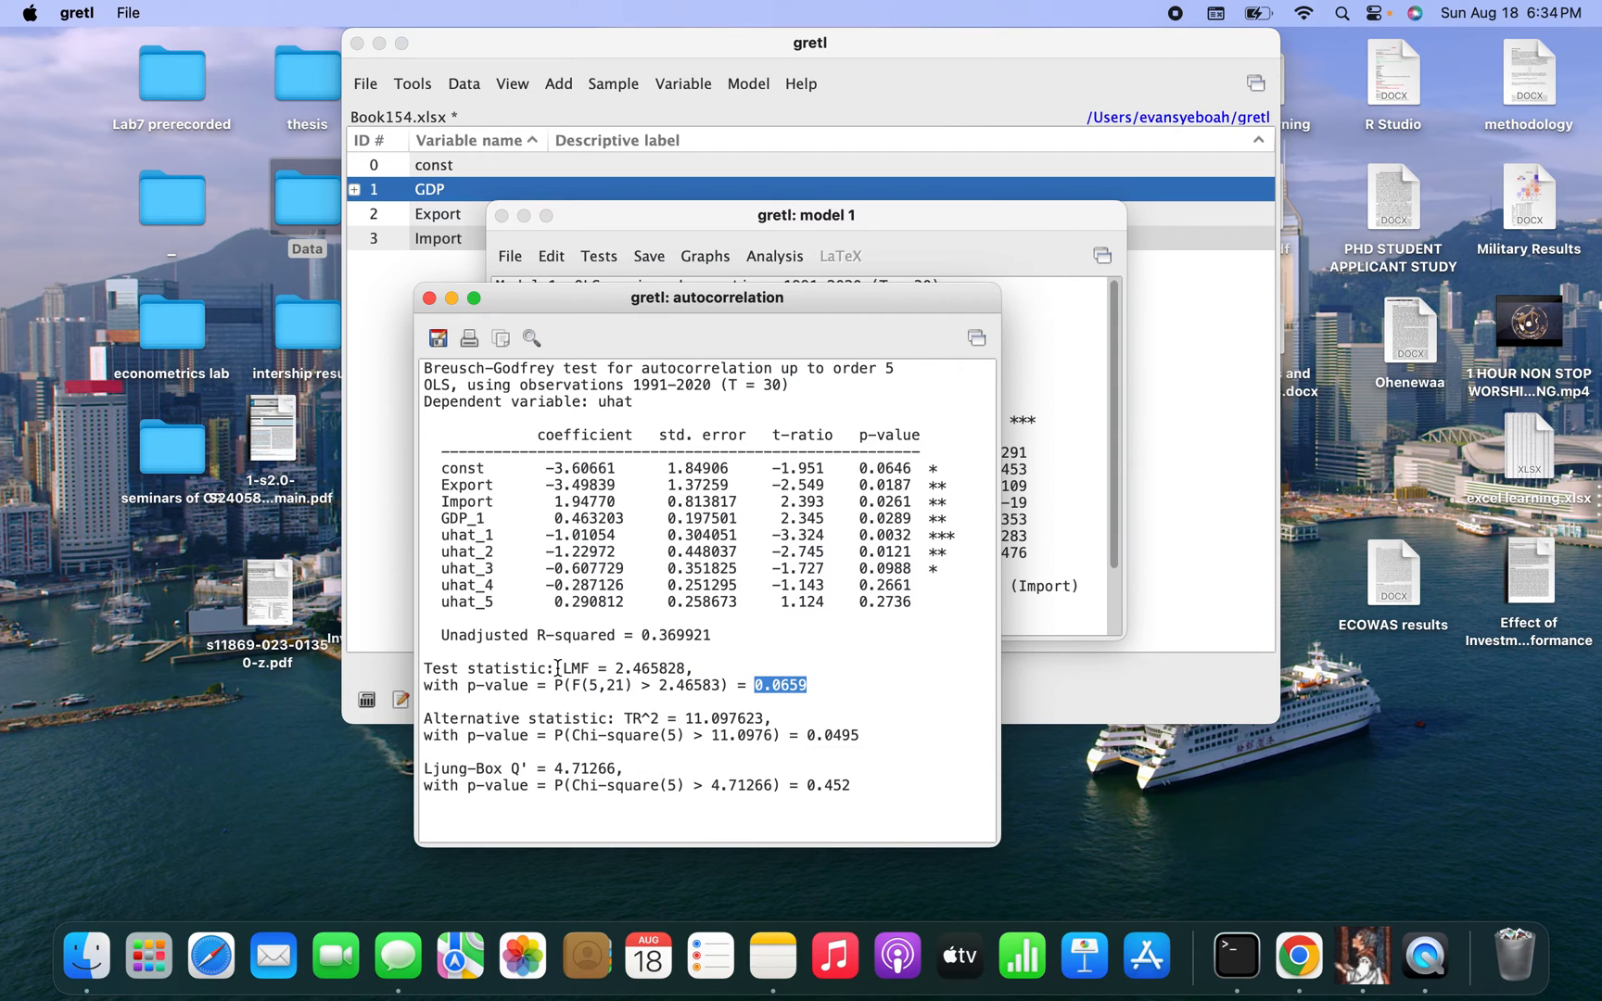
left_click(429, 298)
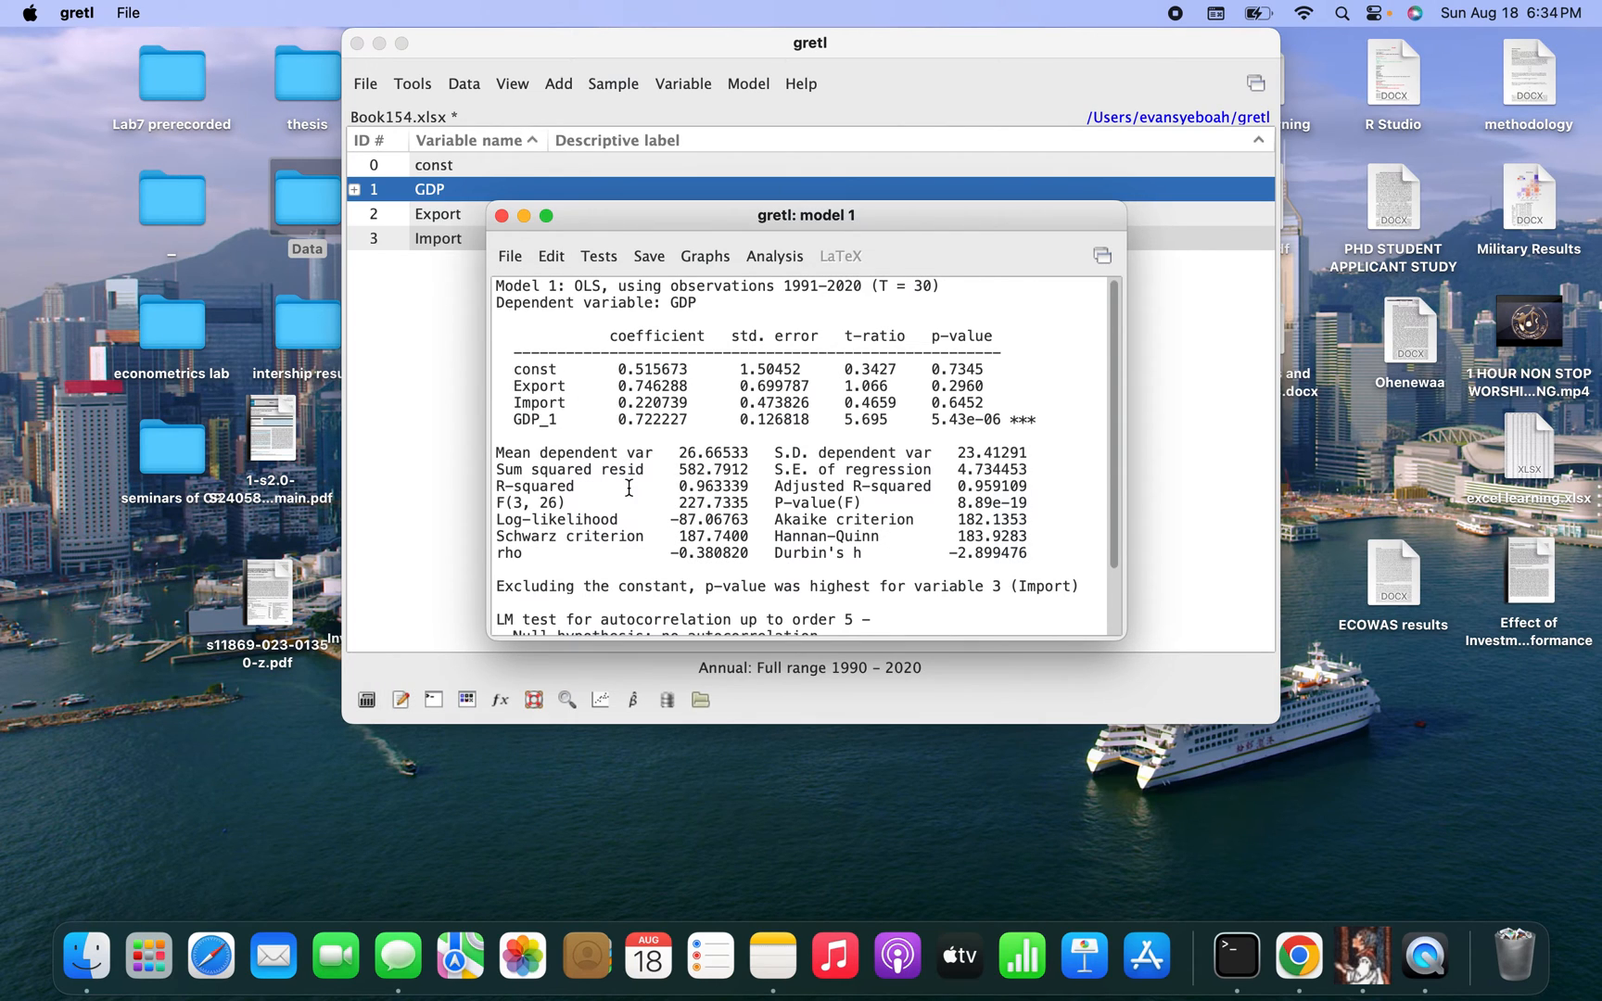
scroll(628, 488, "down", 2)
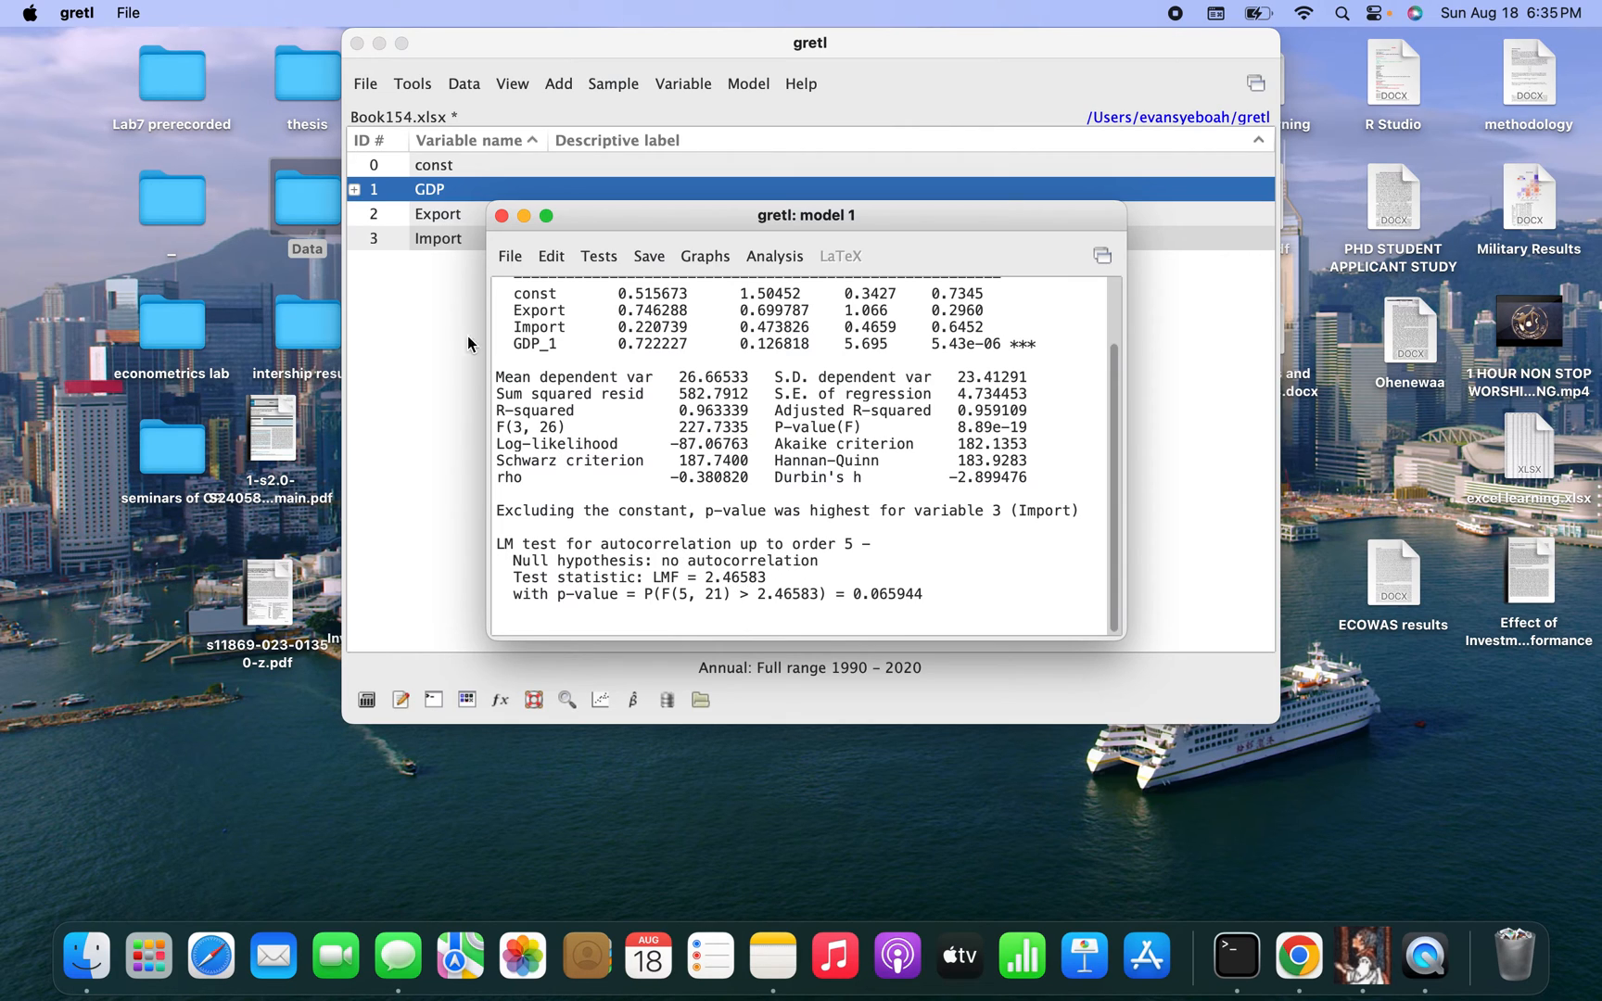
Run the ARCH test on the model with lag order 5 and close its result window
left_click(603, 256)
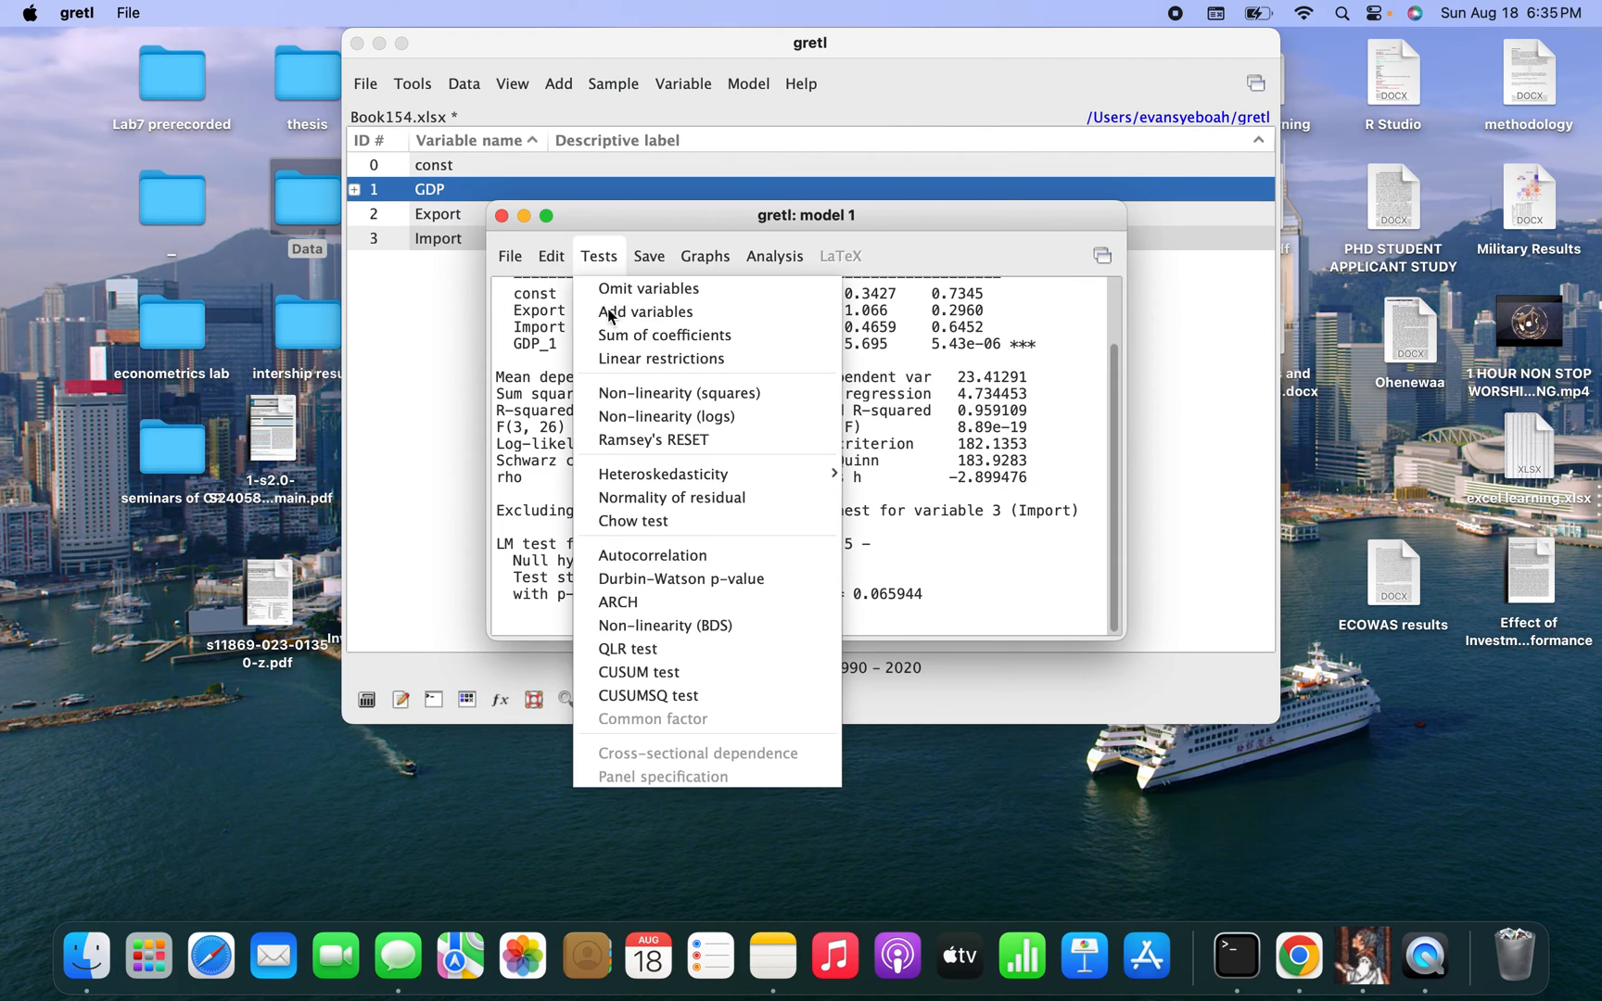
left_click(637, 601)
left_click(754, 575)
left_click(755, 574)
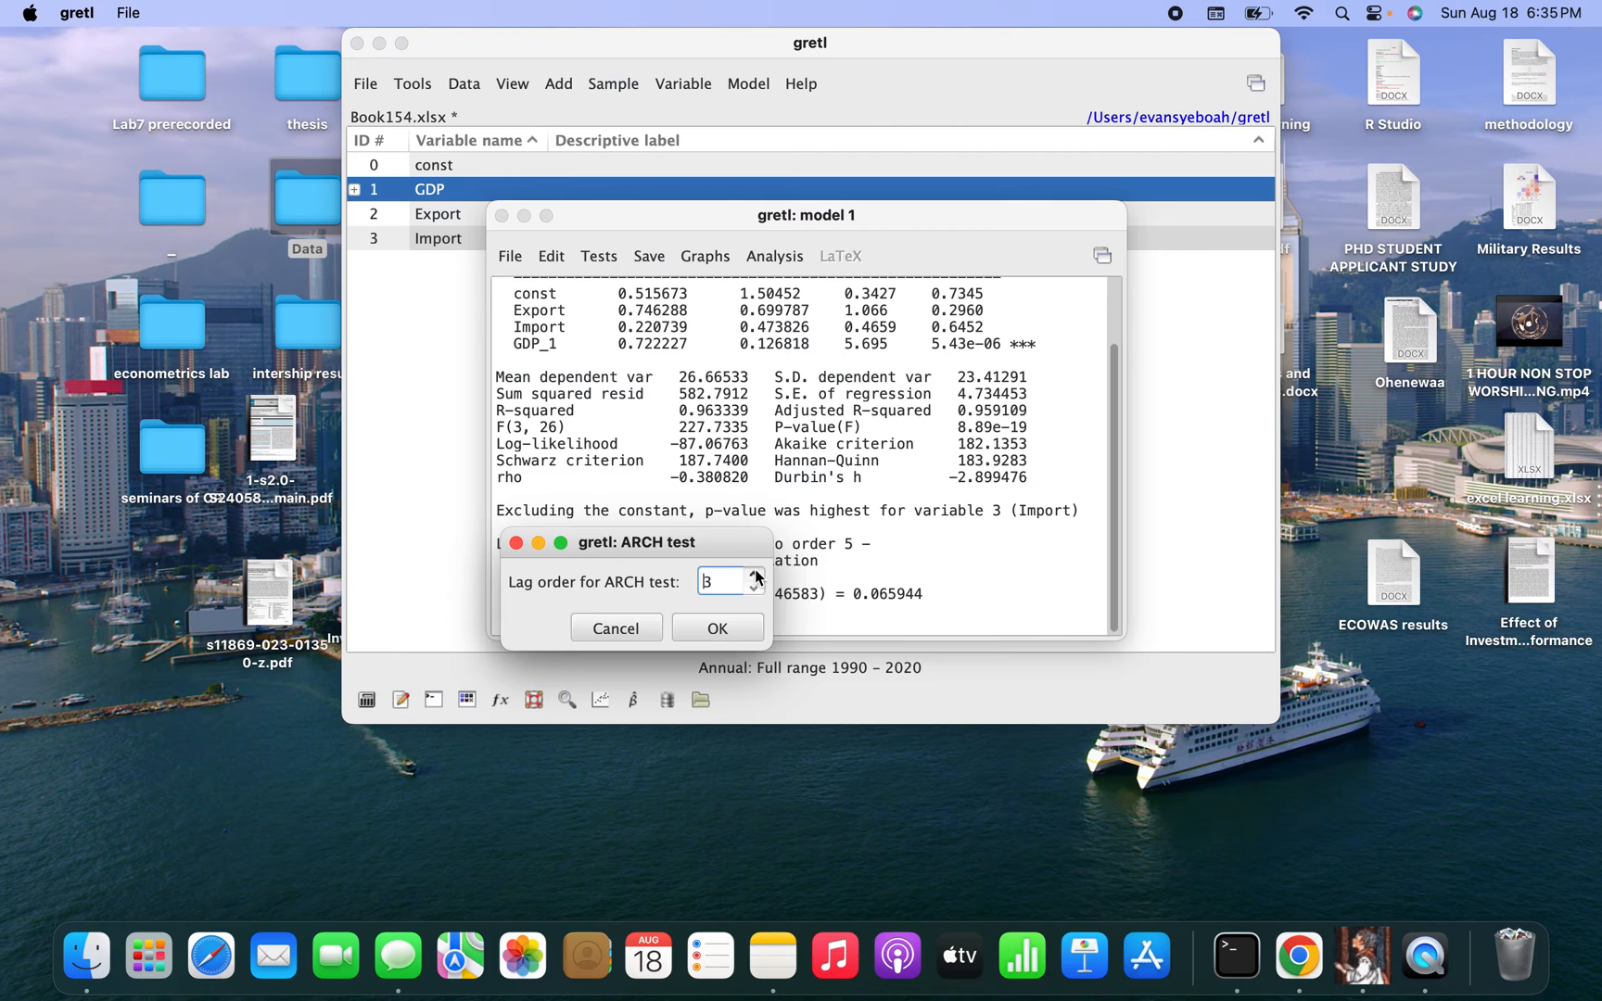
left_click(755, 575)
left_click(755, 575)
left_click(741, 632)
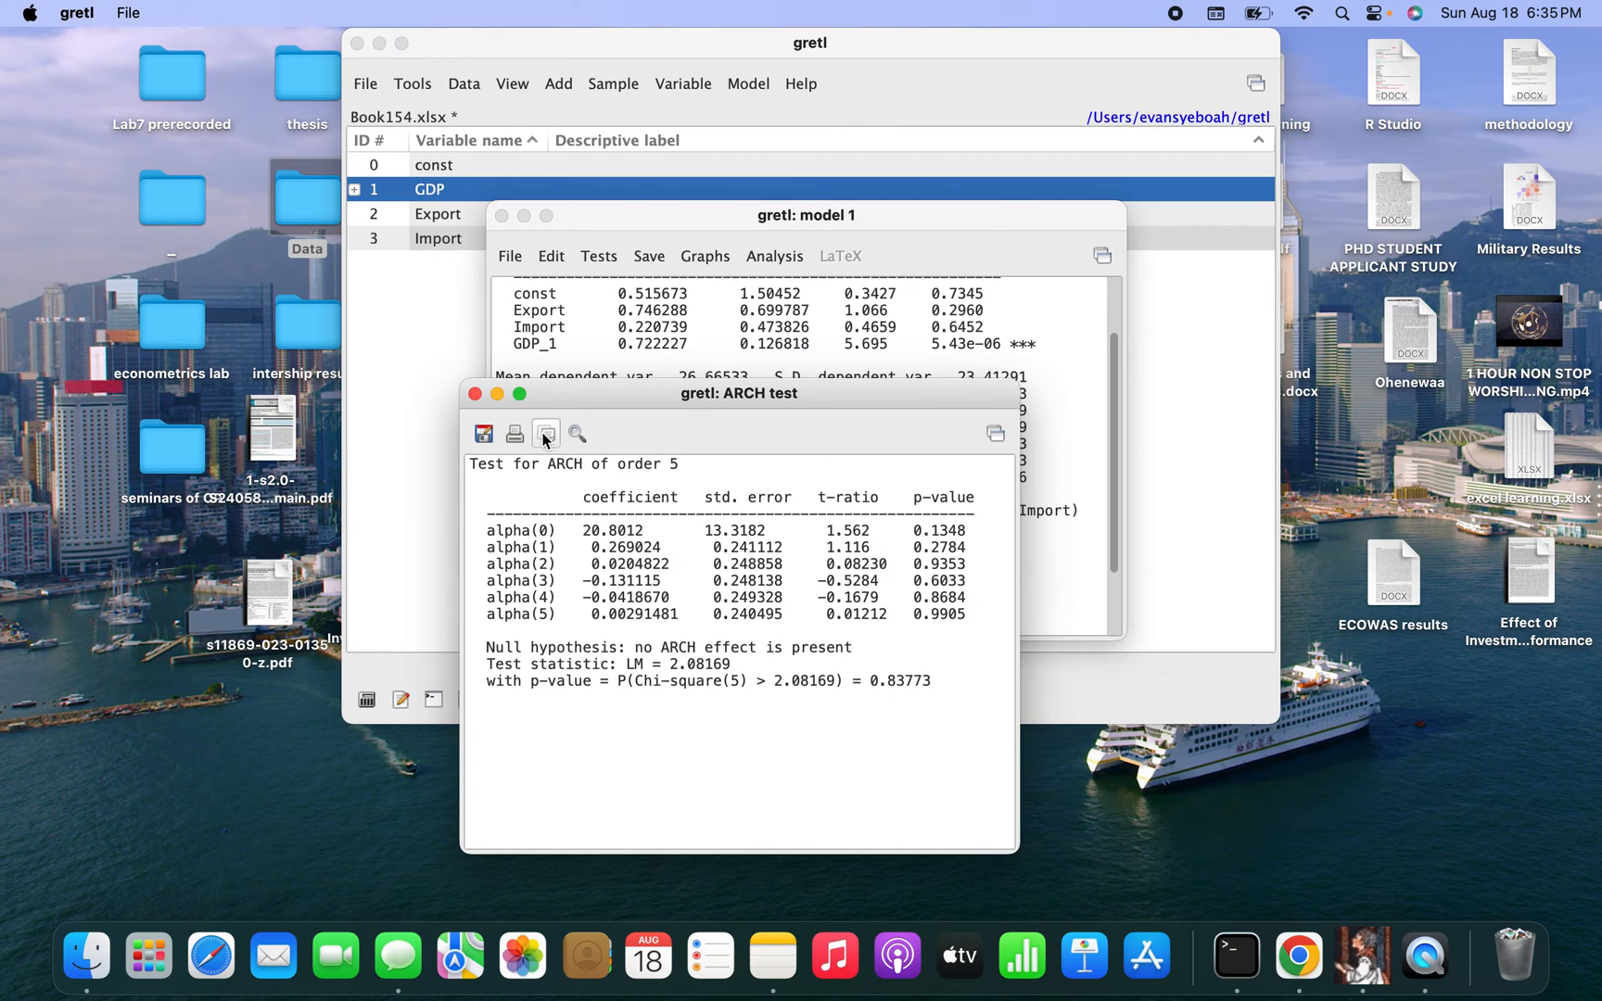
left_click(473, 396)
Run the Breusch-Pagan heteroskedasticity test on the model and close its result window
left_click(598, 257)
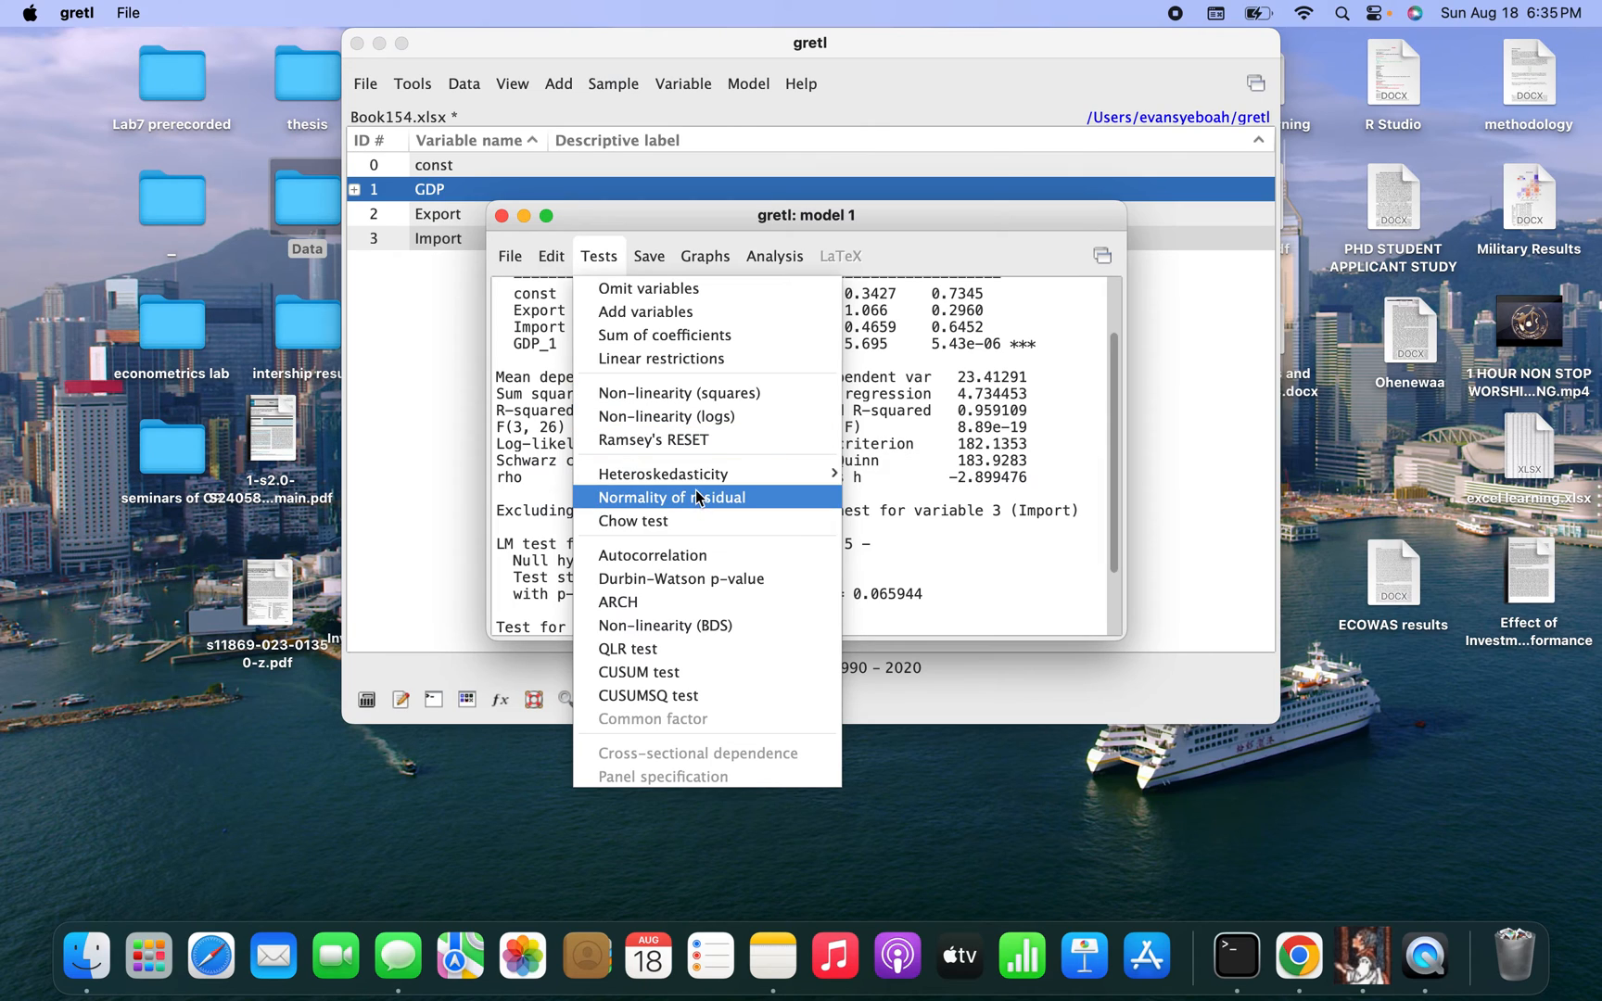
mouse_move(701, 474)
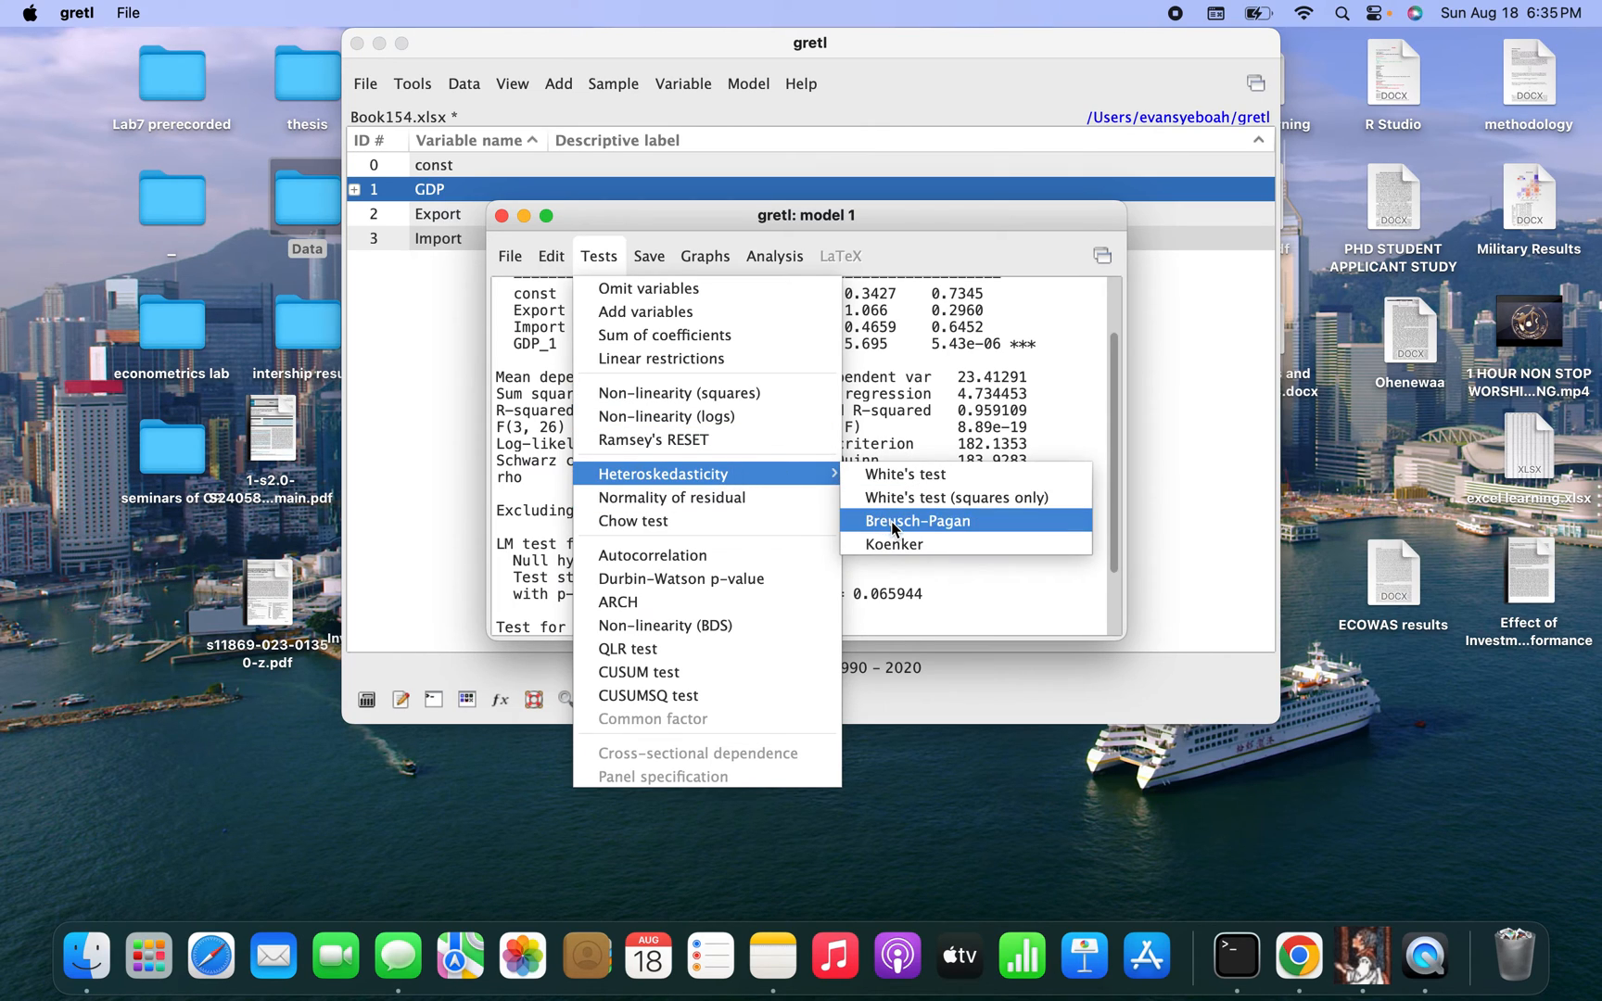
left_click(889, 521)
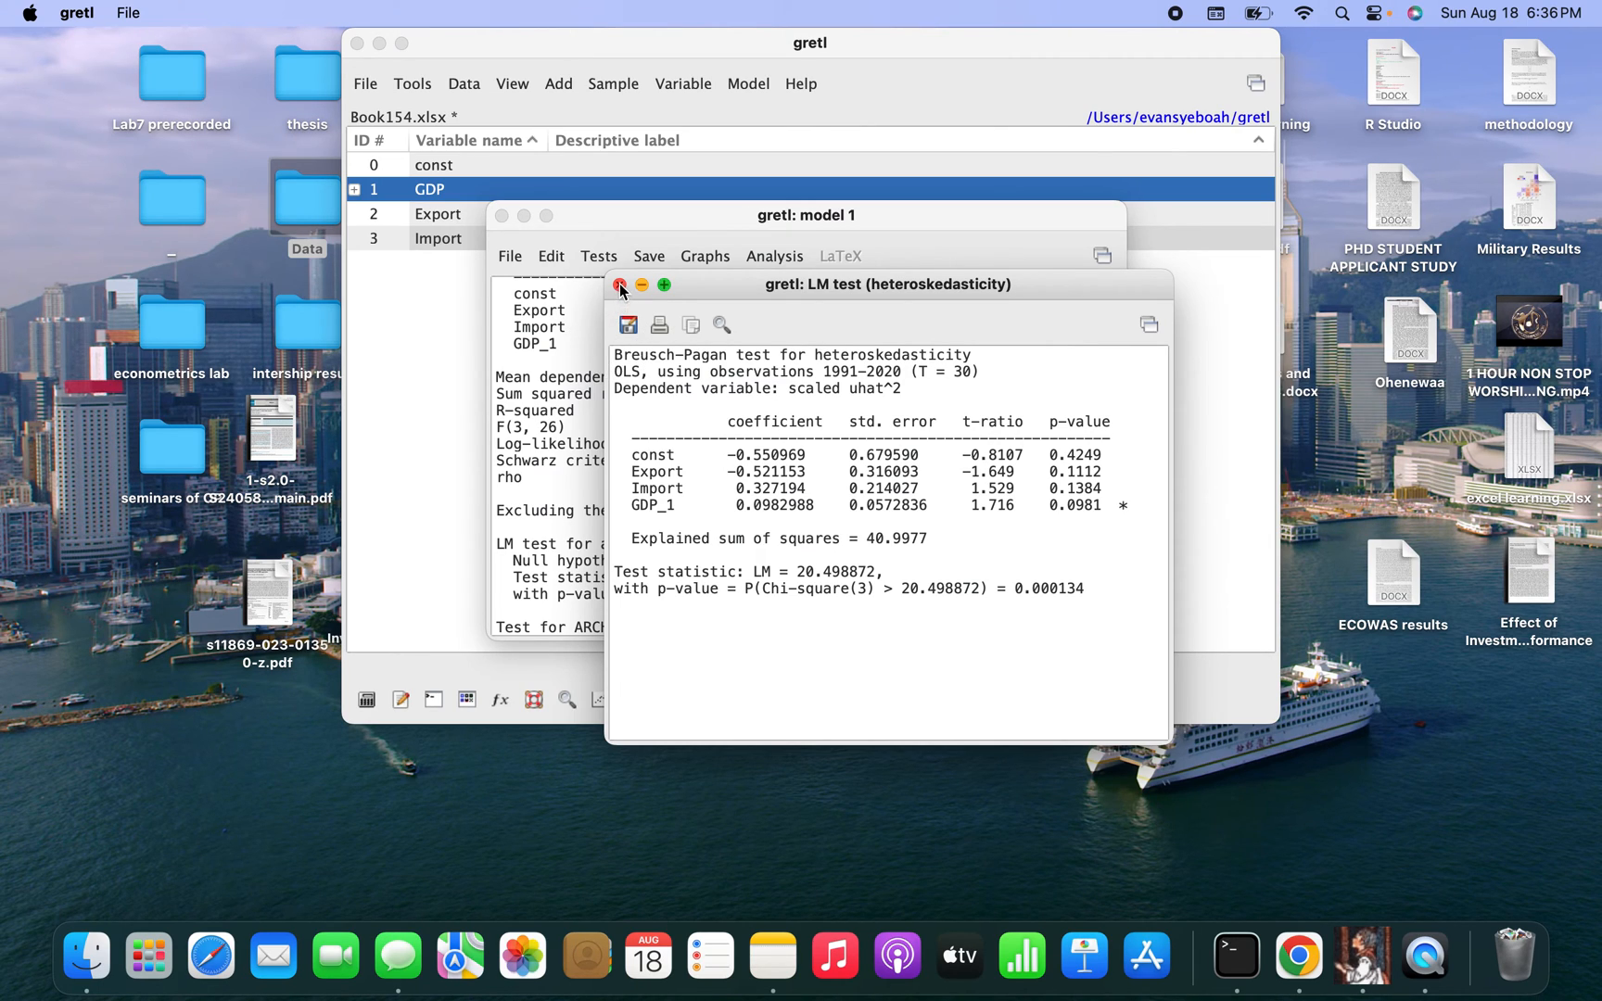
left_click(621, 289)
Run Ramsey's RESET specification test on the model with all variants and close its result window
left_click(605, 260)
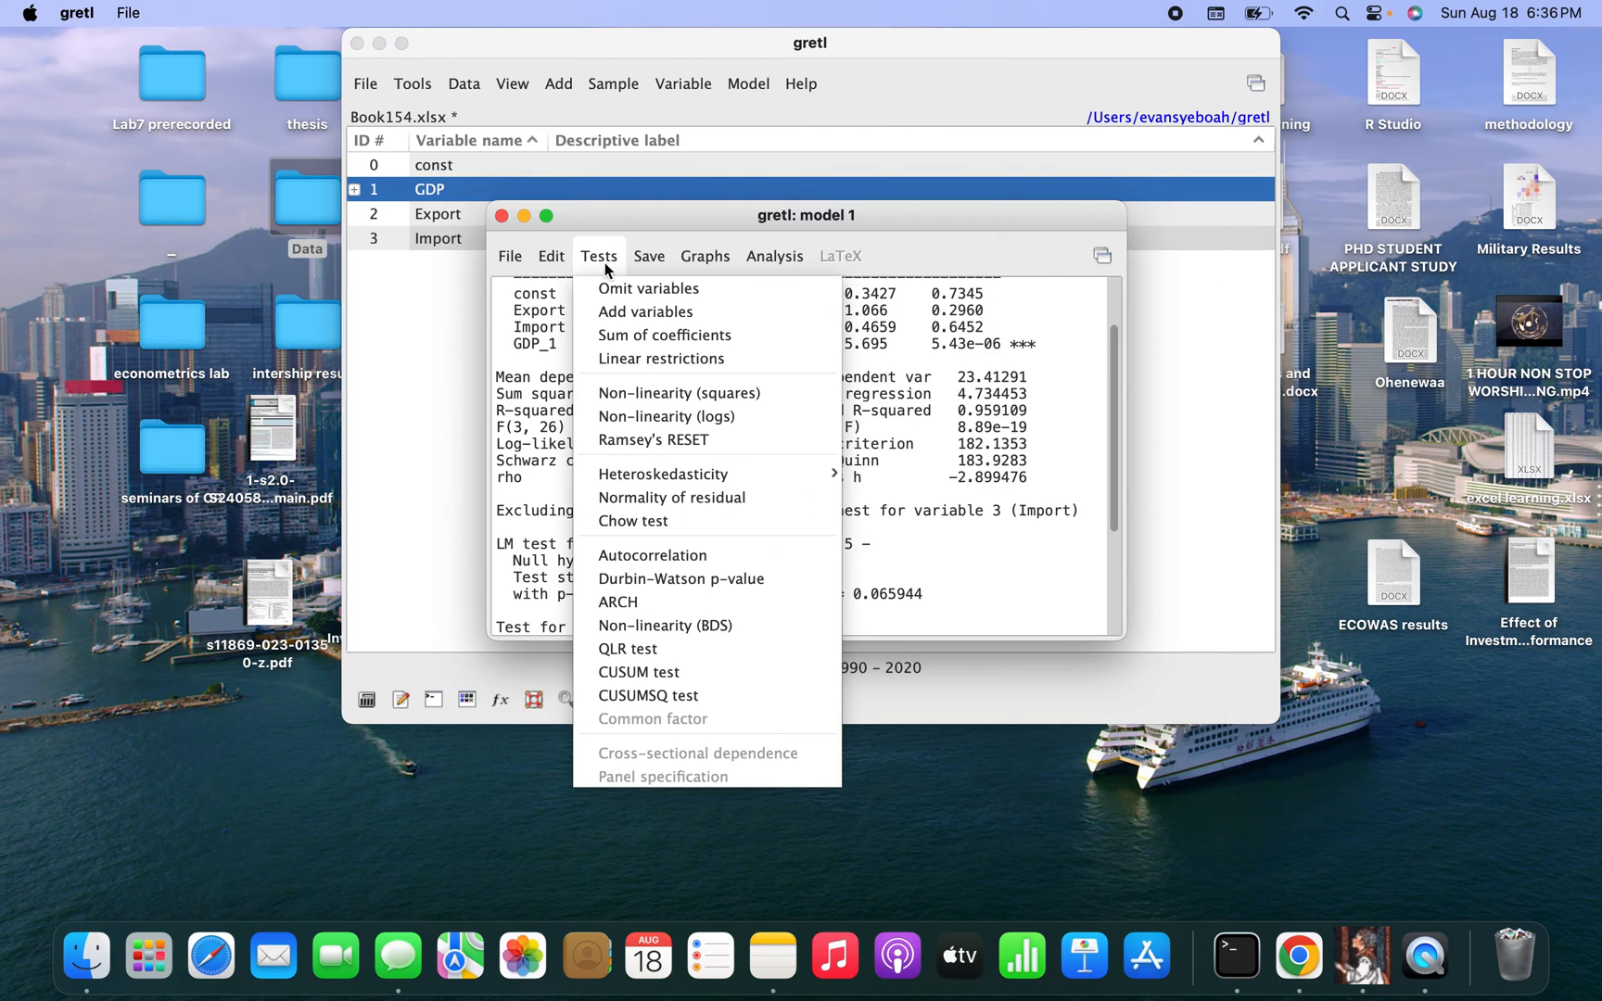
left_click(652, 441)
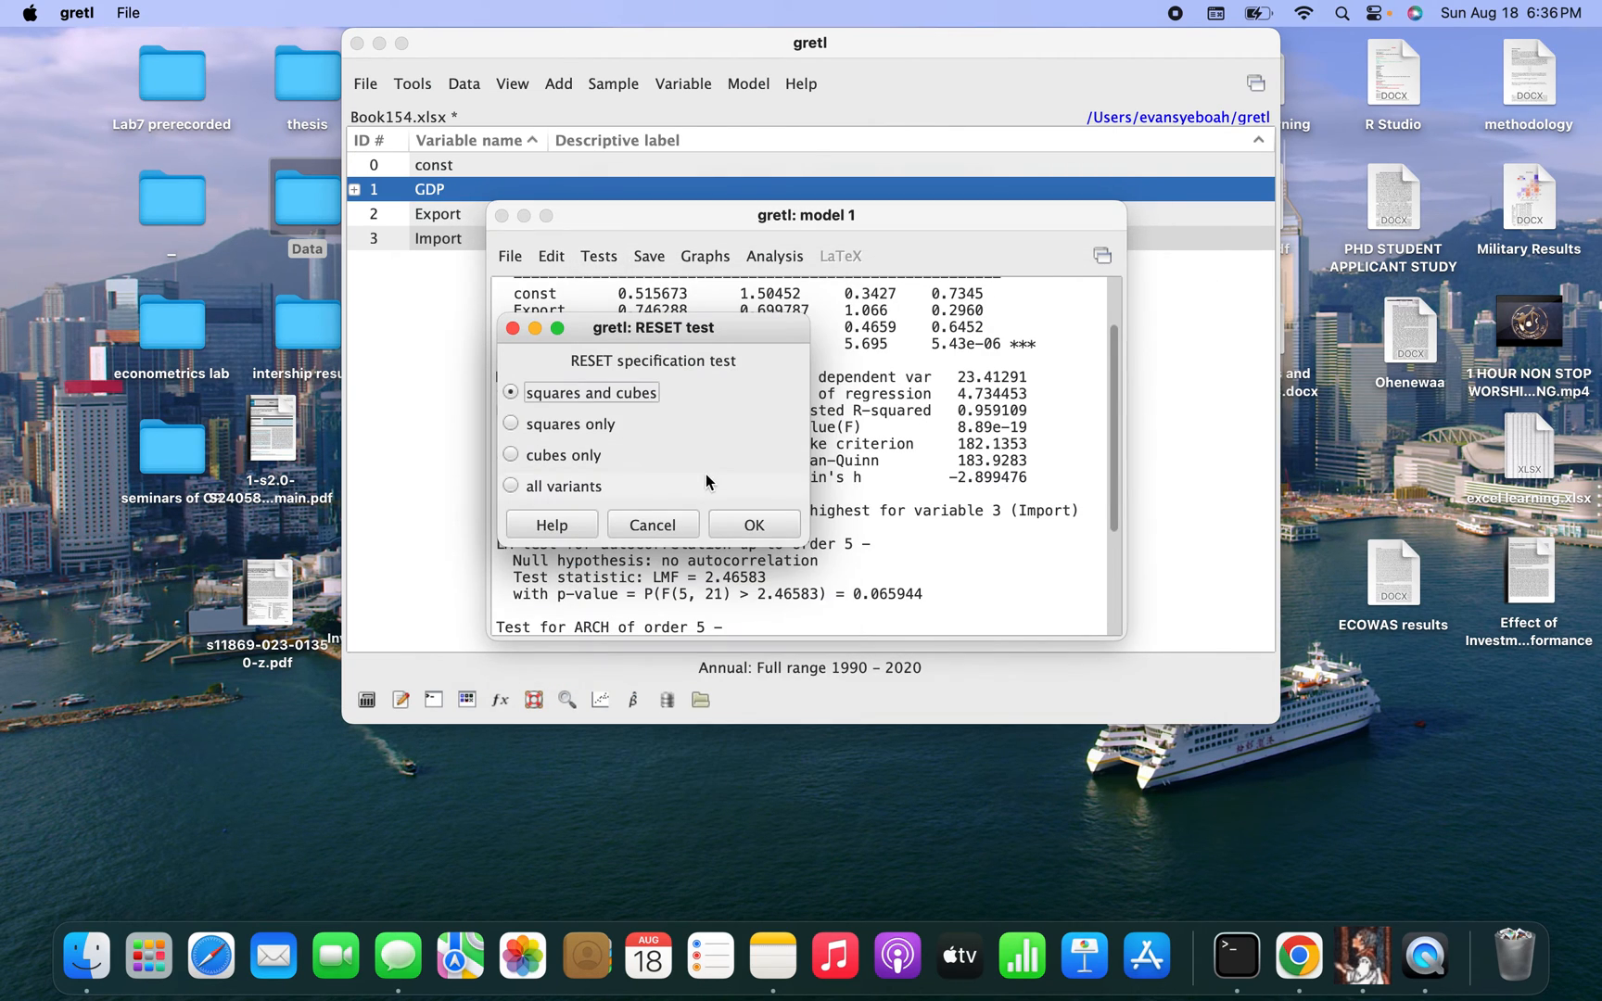
left_click(513, 483)
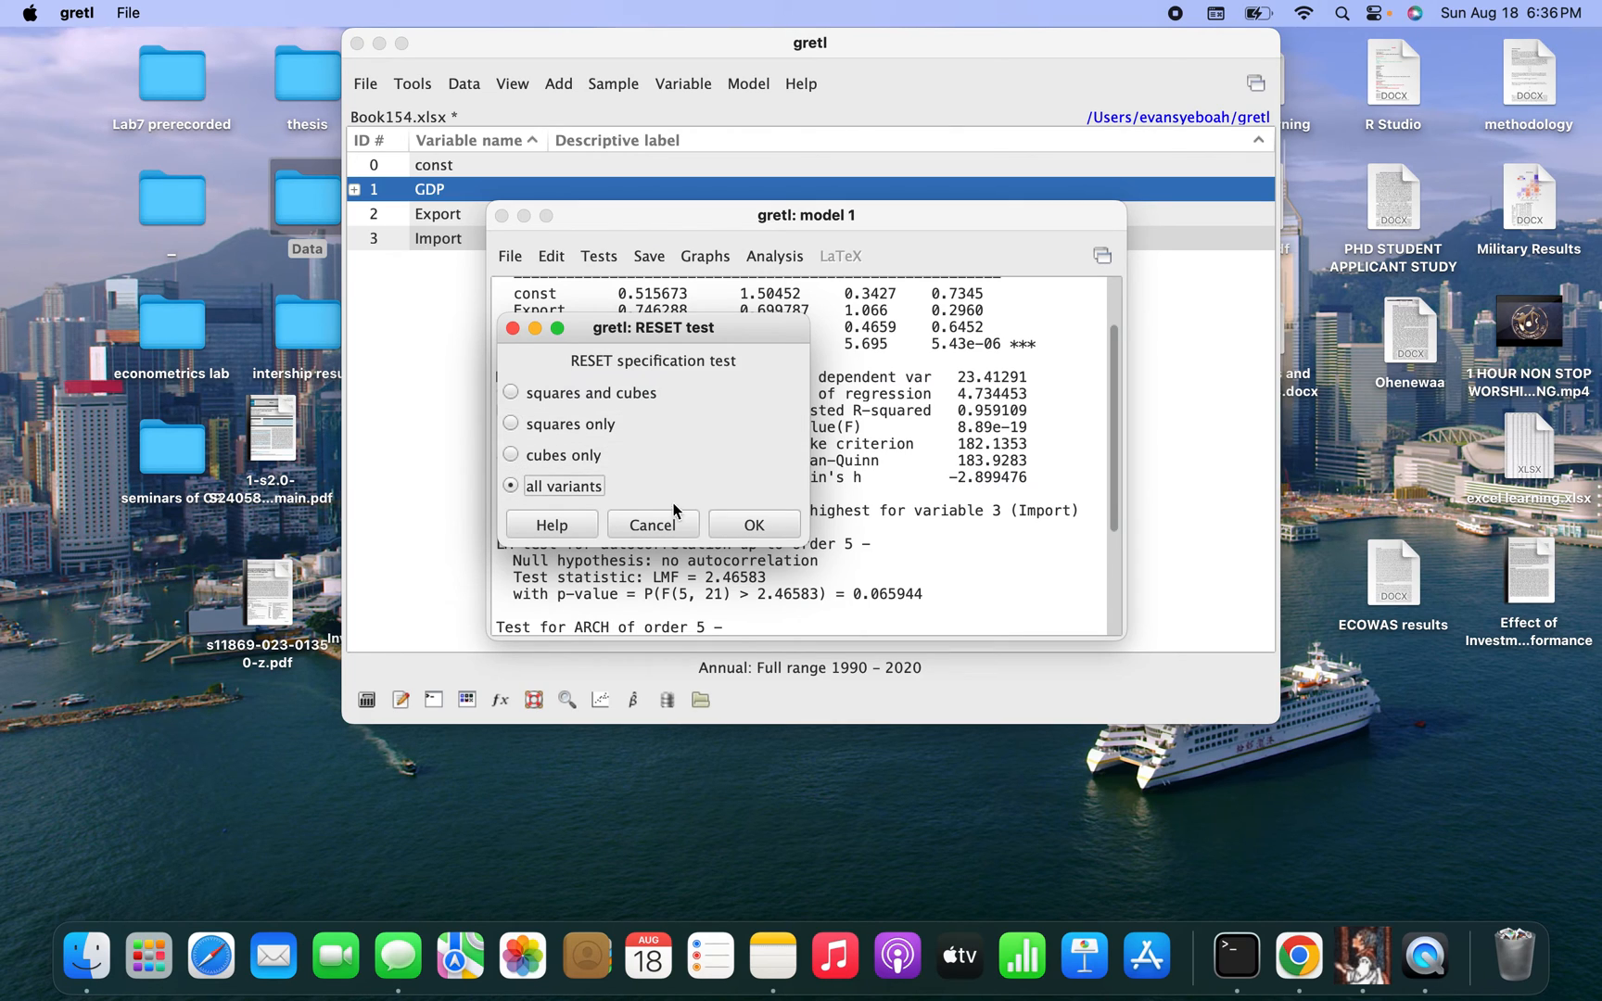
left_click(762, 536)
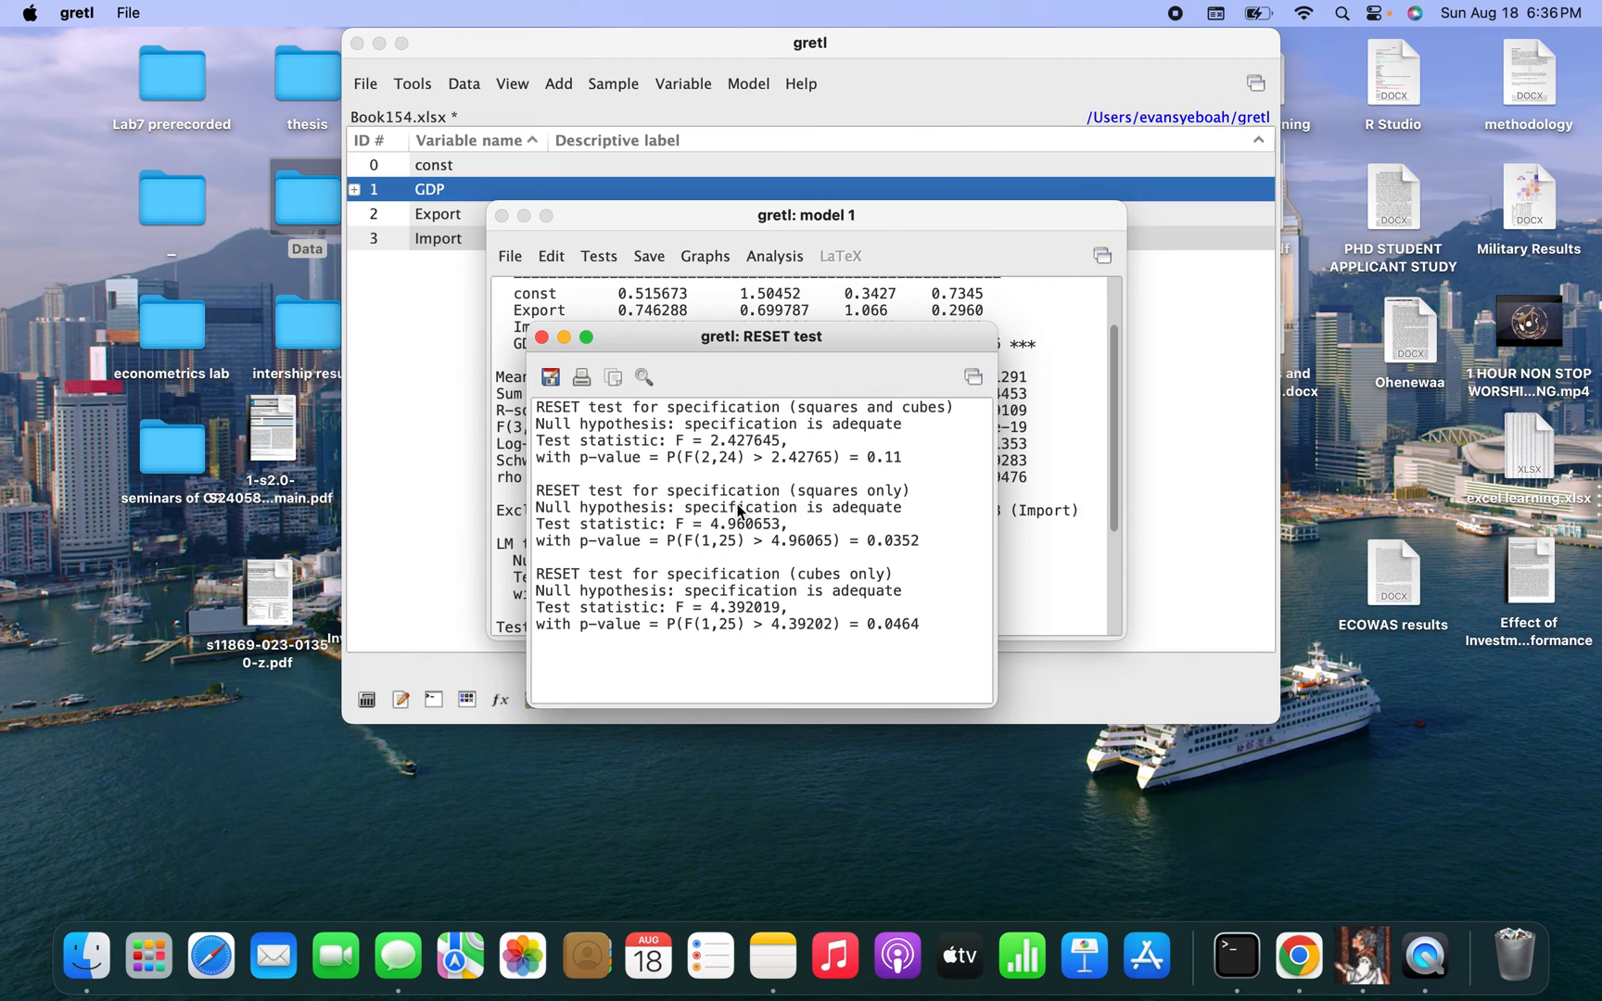
left_click(542, 338)
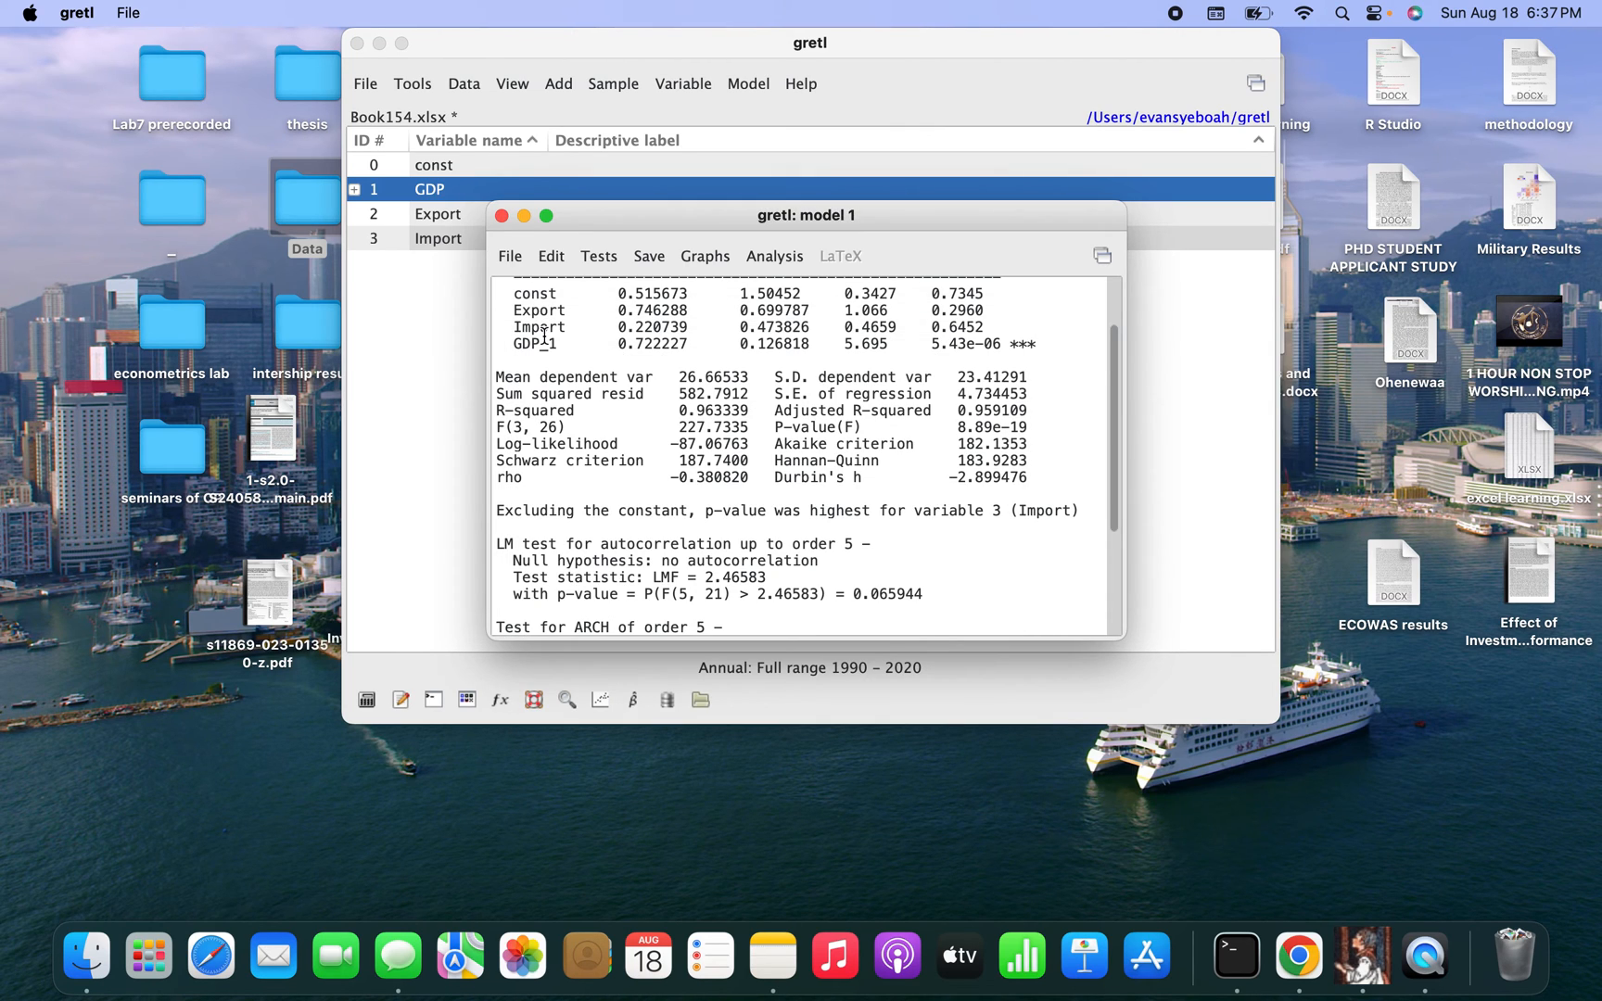
Review the first model's estimates and test results, and modify its specification by removing the GDP(-1) regressor
scroll(719, 405, "up", 3)
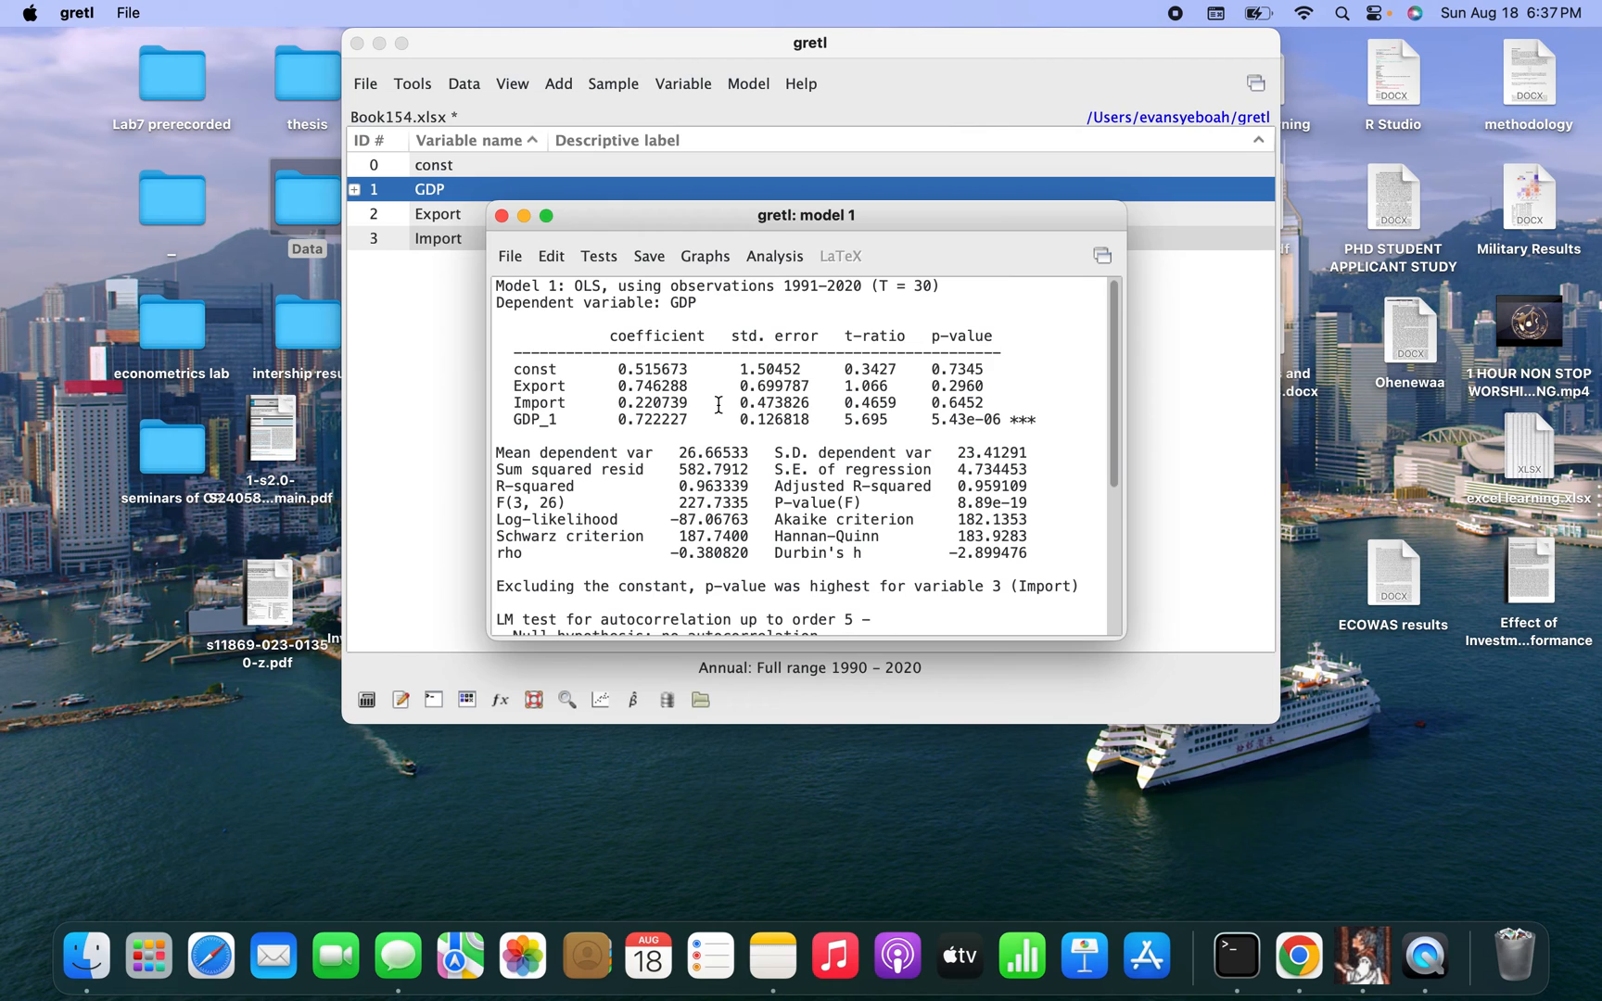
scroll(719, 405, "down", 10)
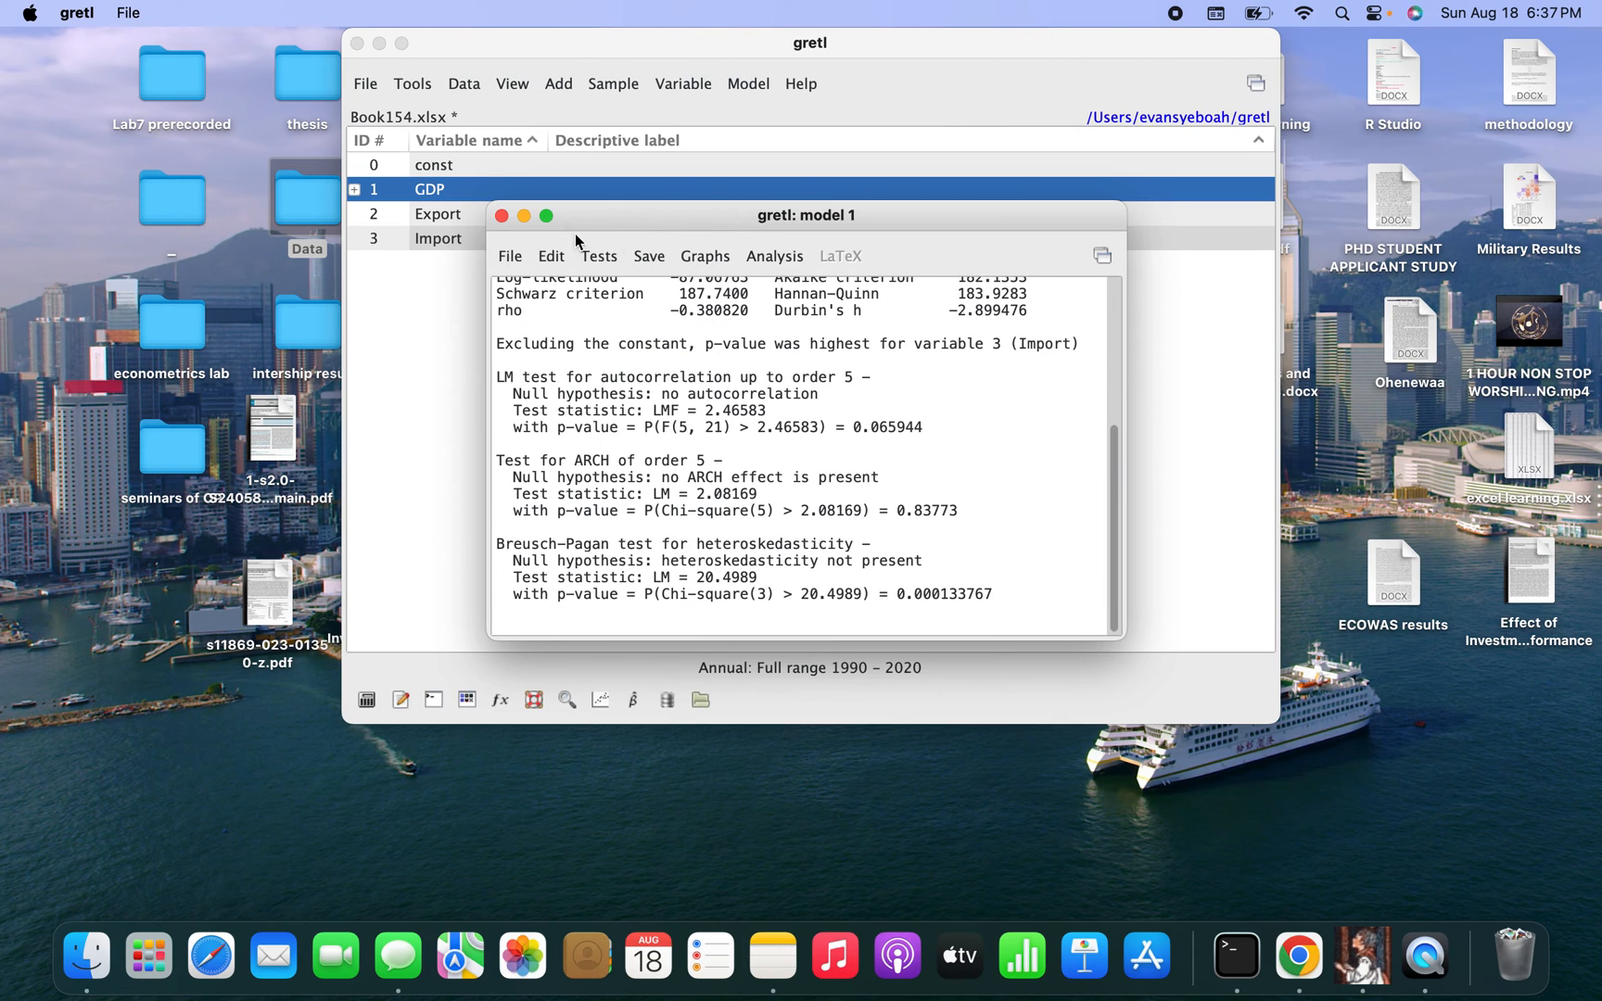
scroll(668, 428, "up", 10)
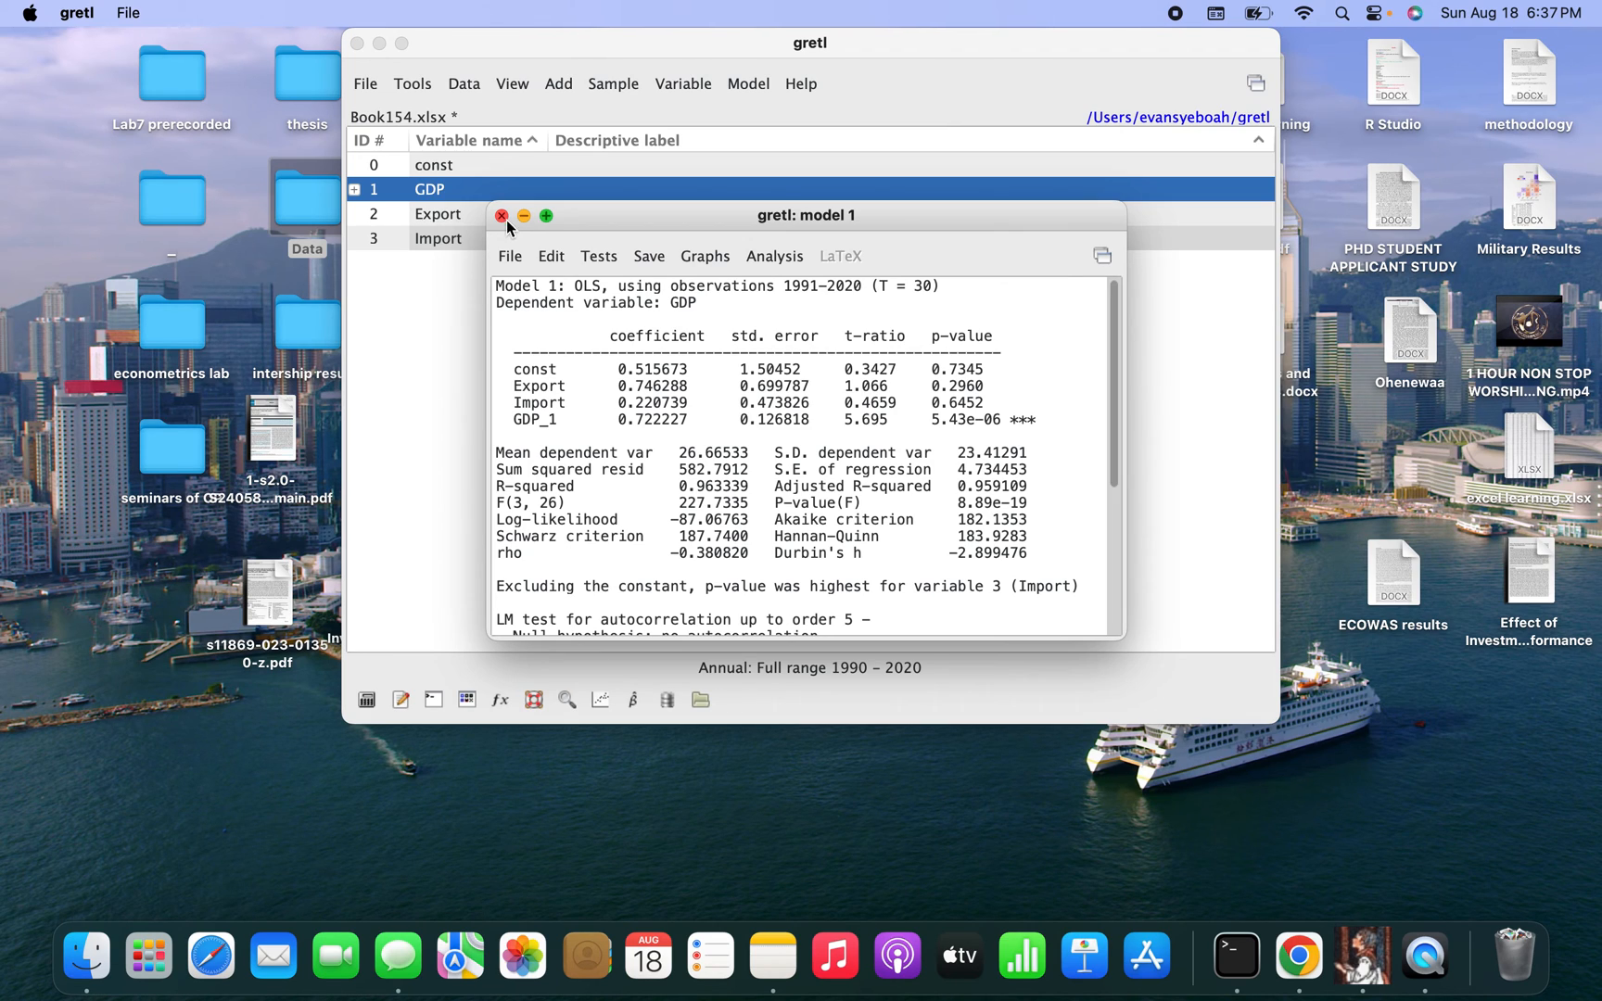
left_click(552, 258)
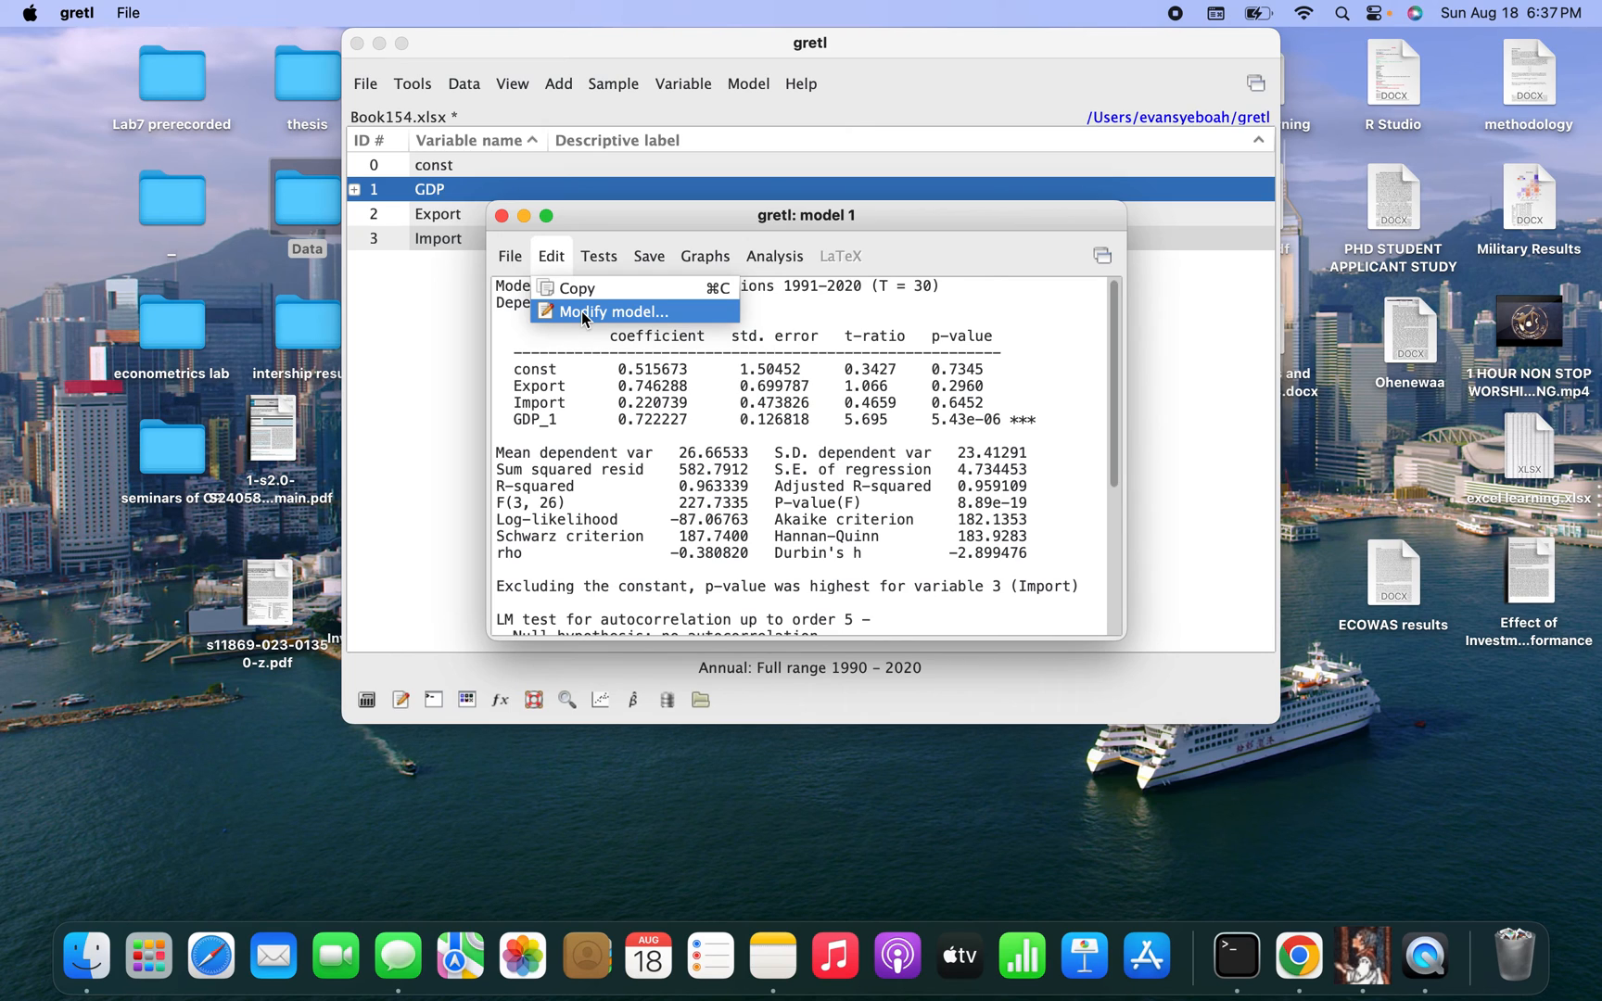
left_click(580, 310)
left_click(664, 257)
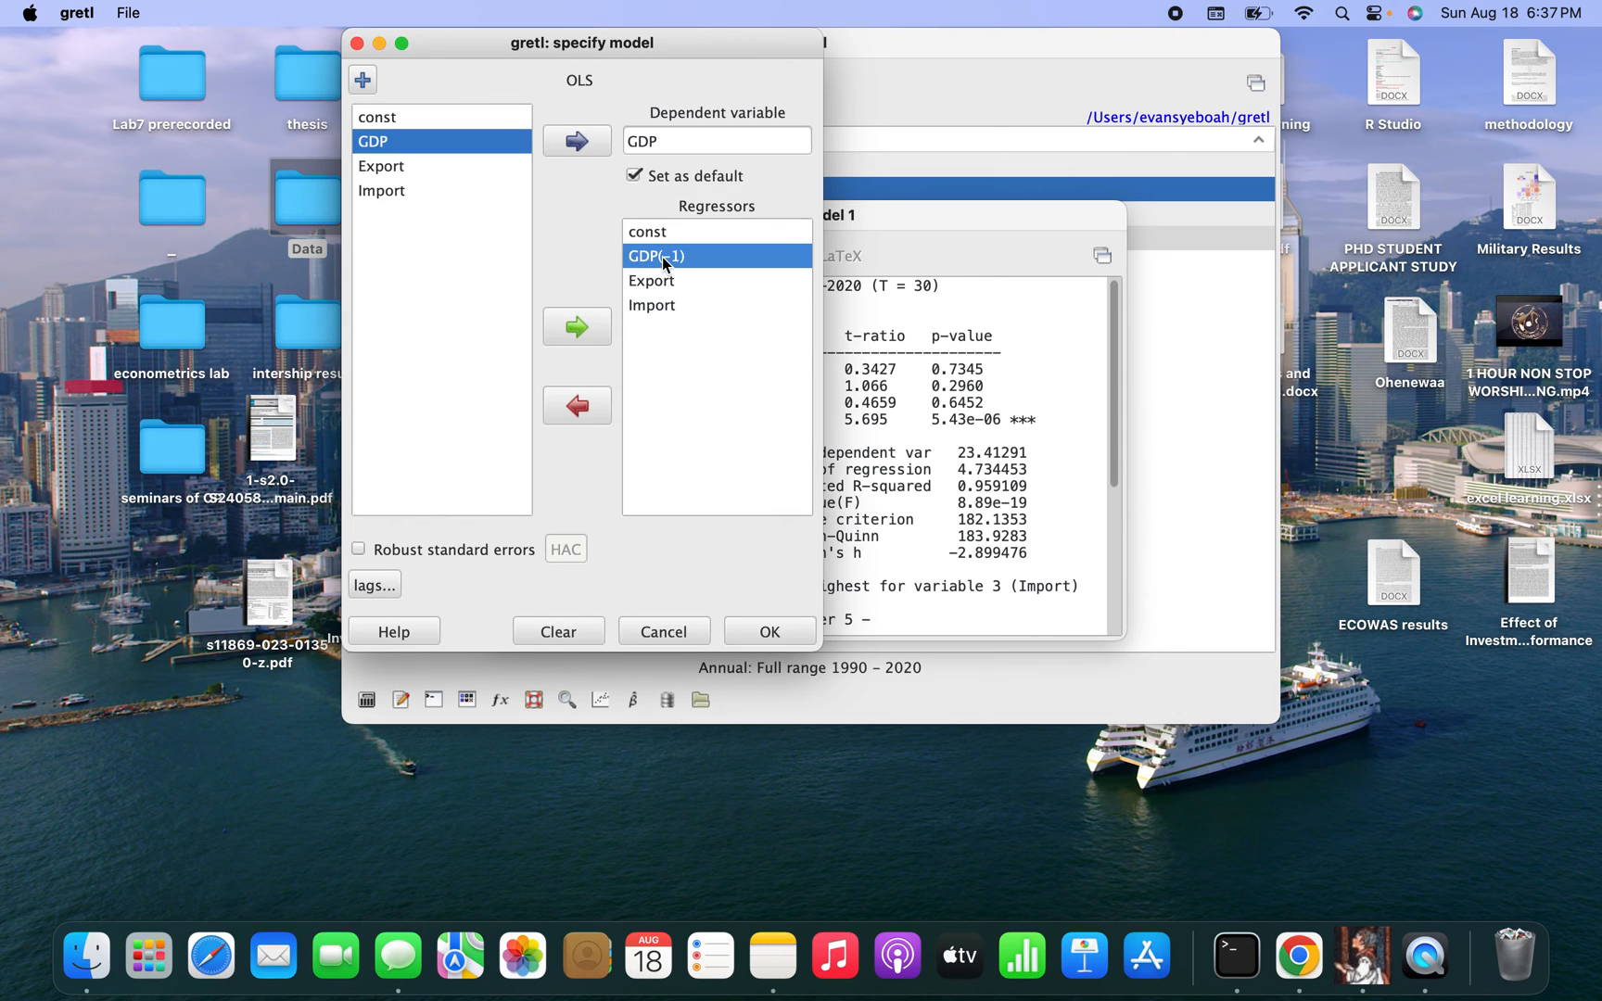
left_click(577, 405)
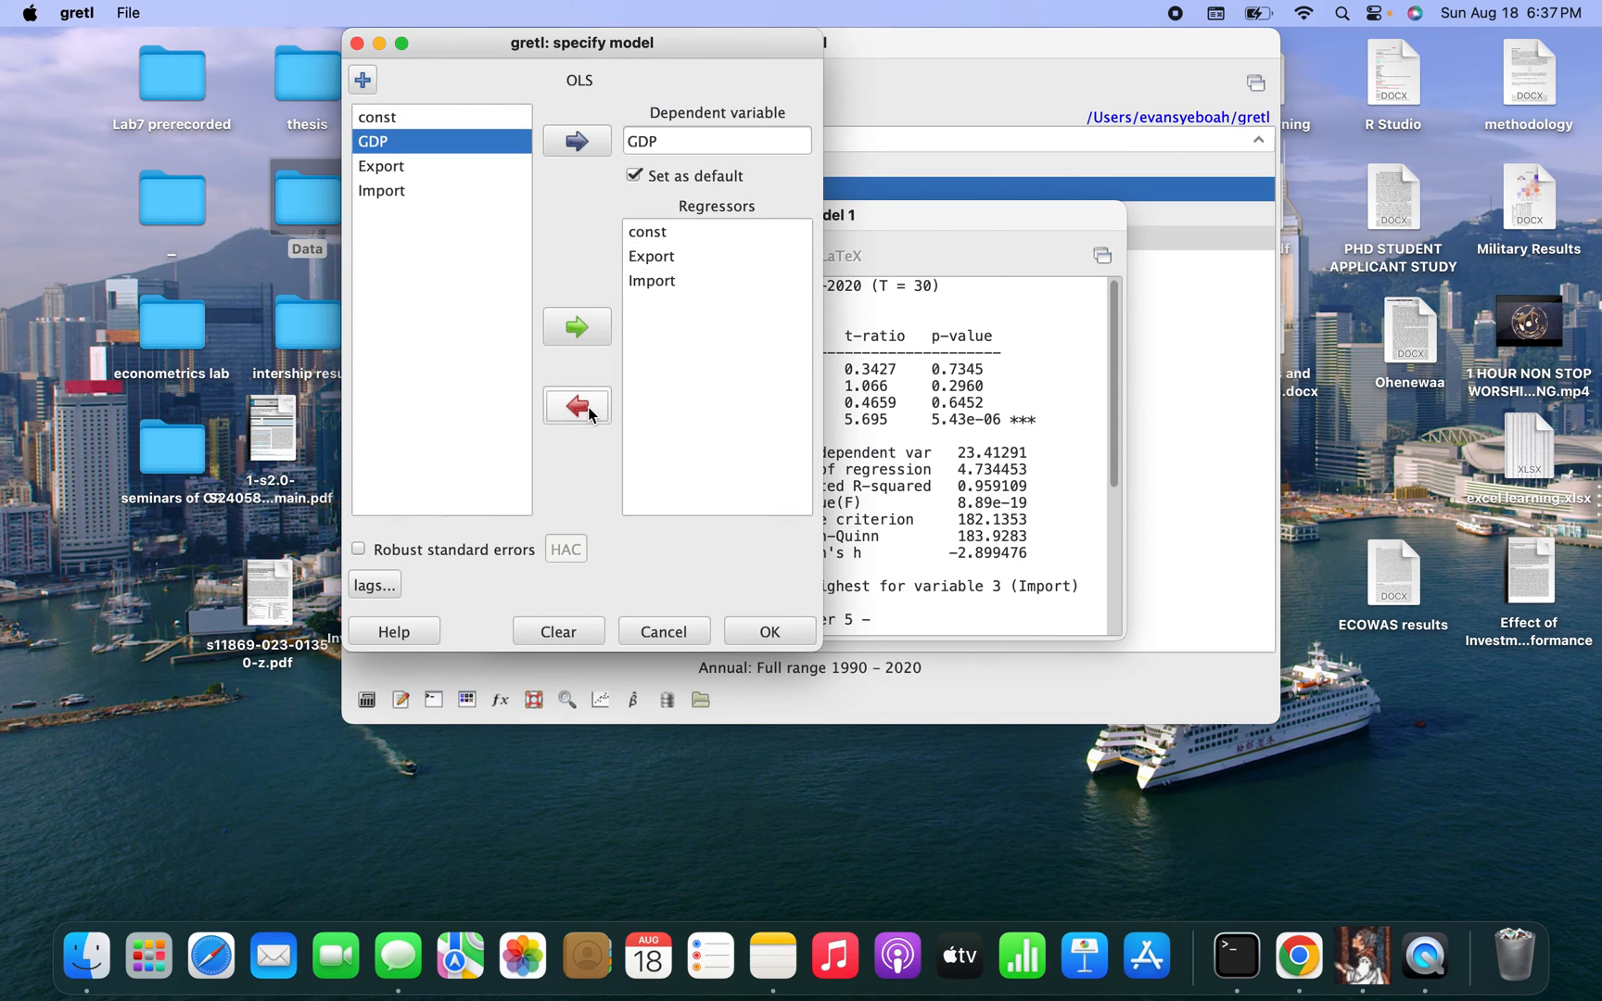
Set the lags of Export and Import to 1 to 3 using the default lag range, and estimate the revised OLS model
left_click(374, 584)
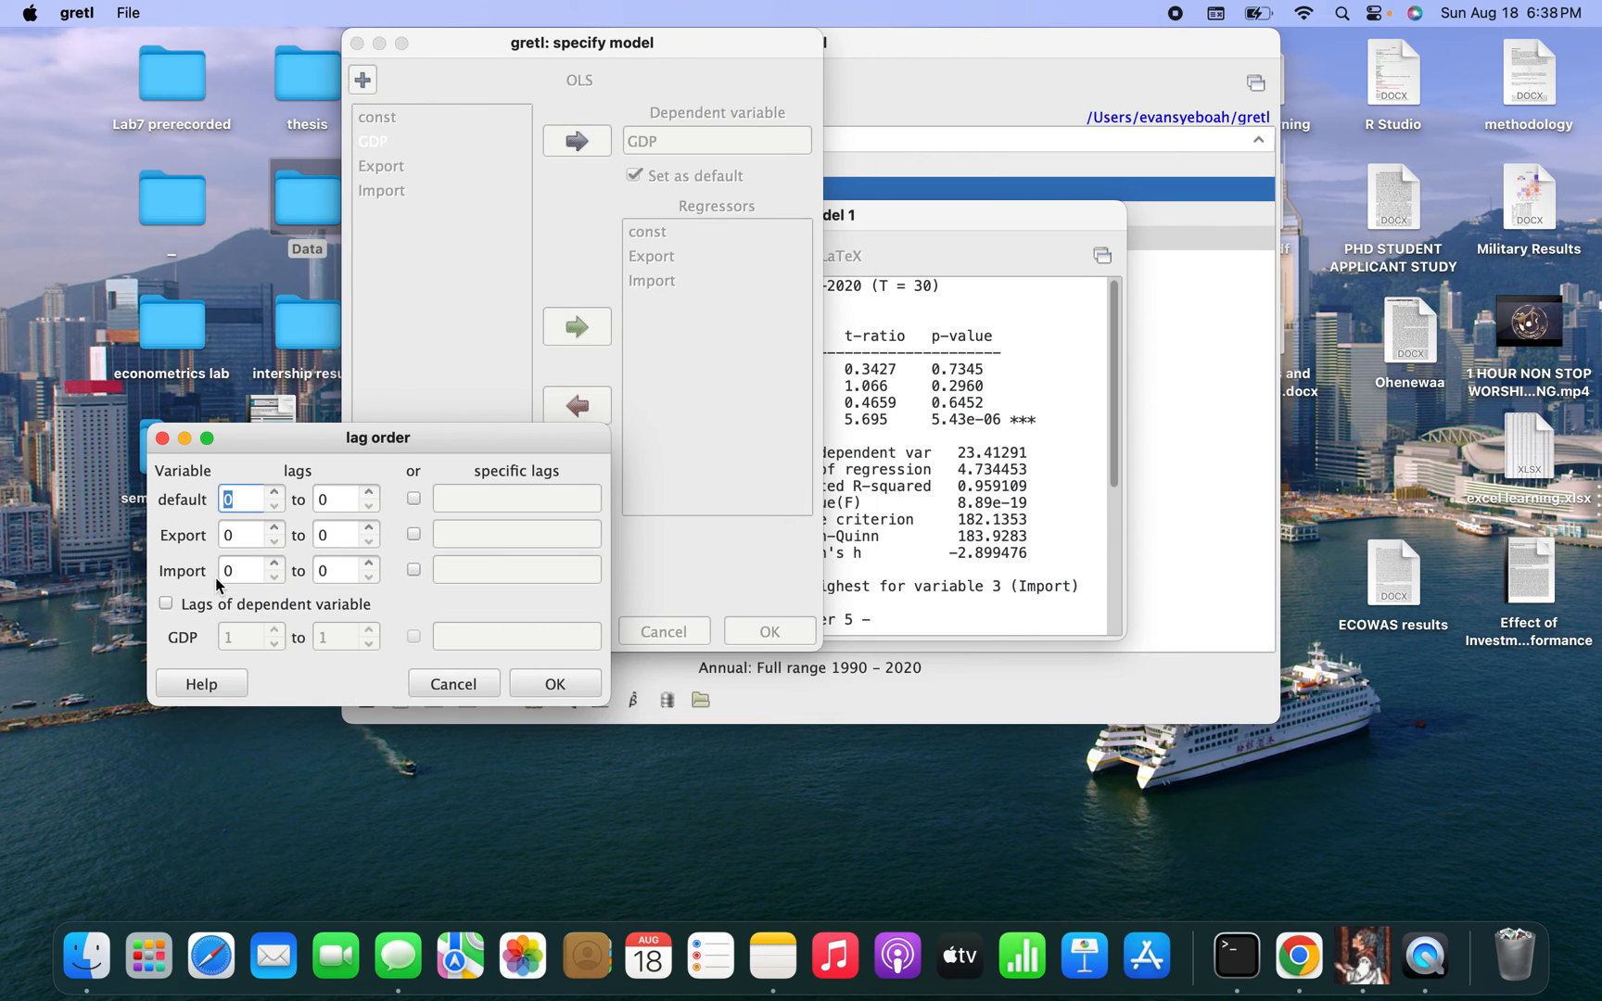
left_click(275, 492)
left_click(369, 492)
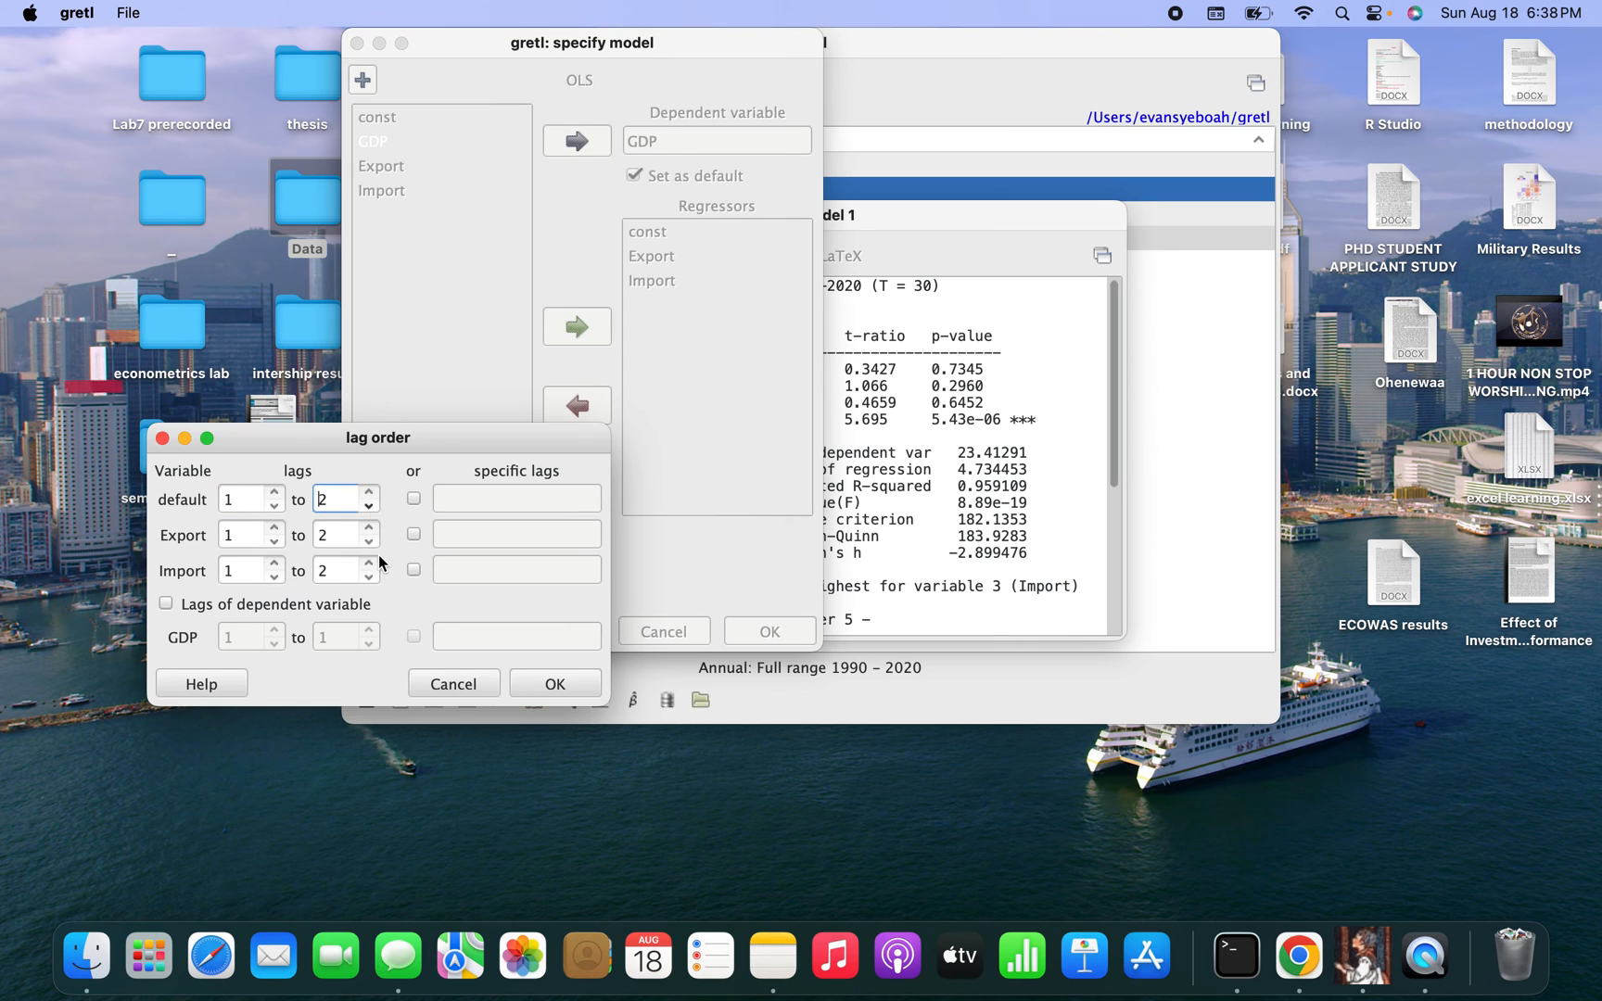
left_click(368, 493)
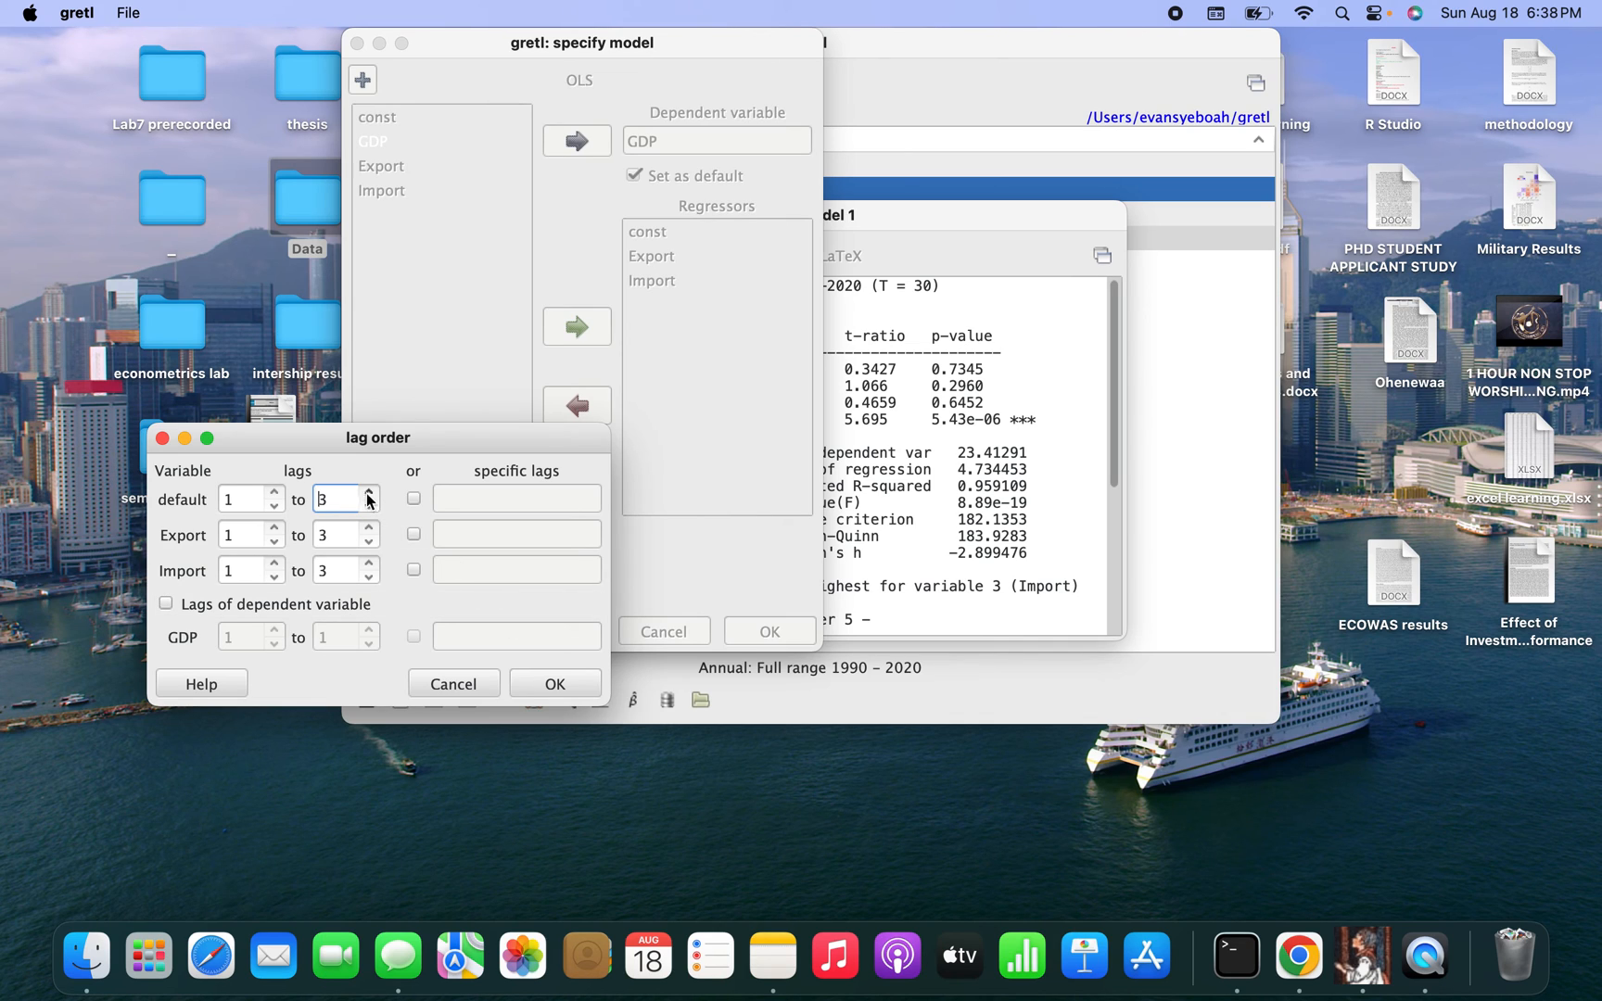
left_click(559, 686)
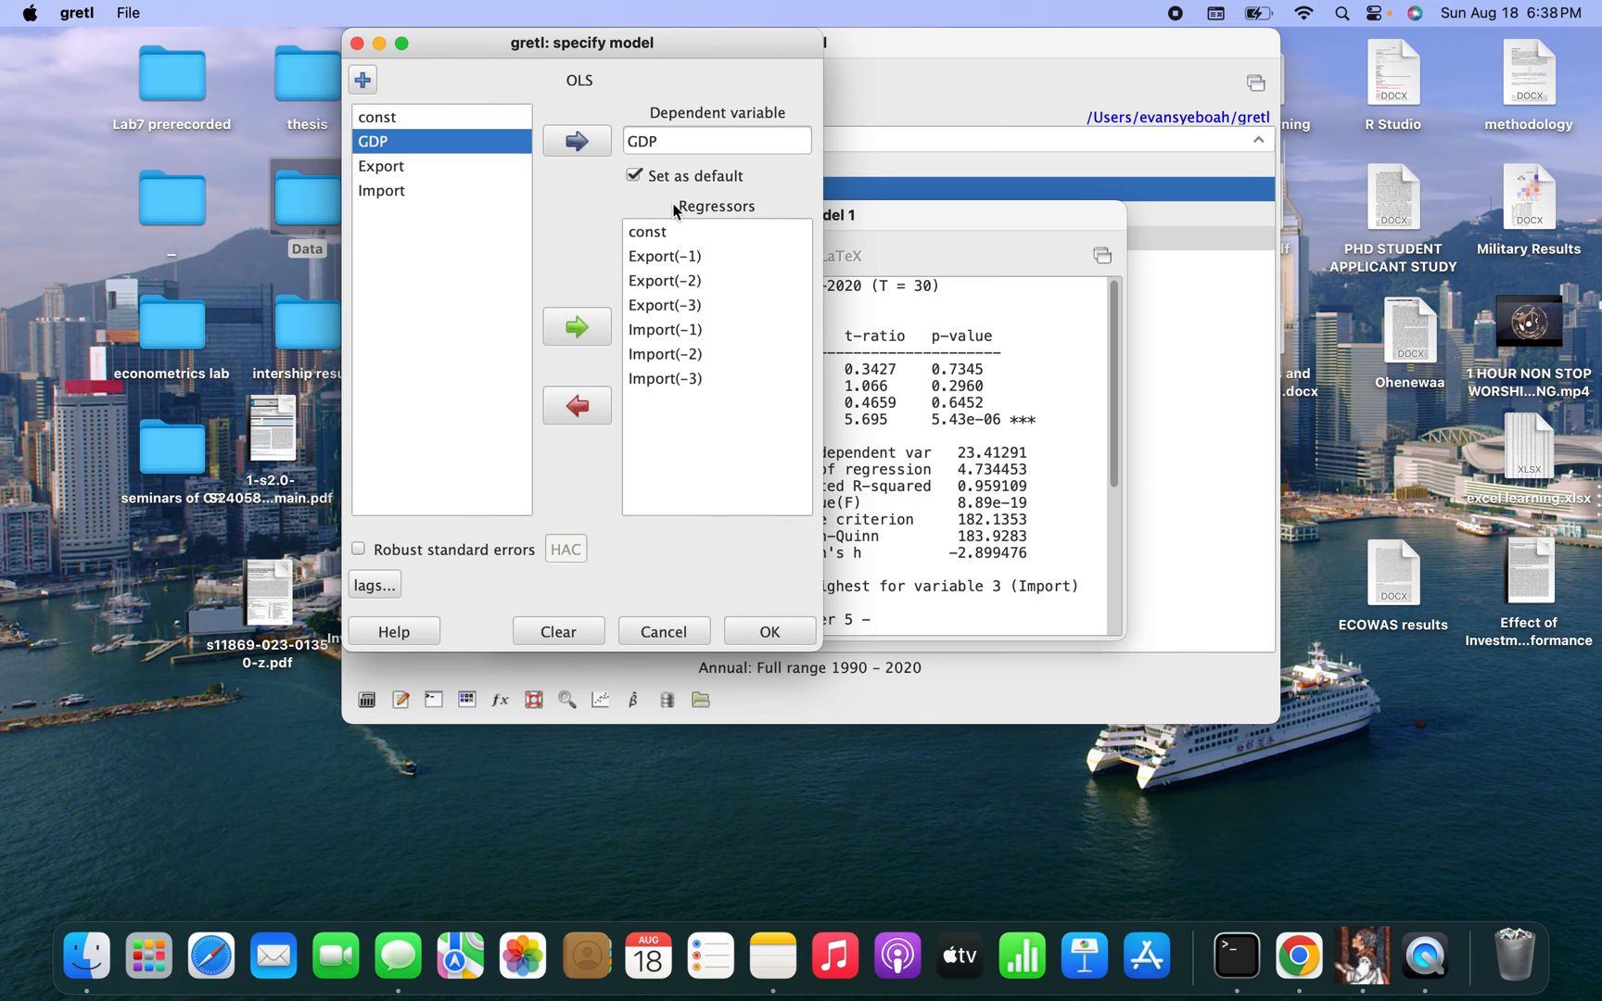
left_click(764, 633)
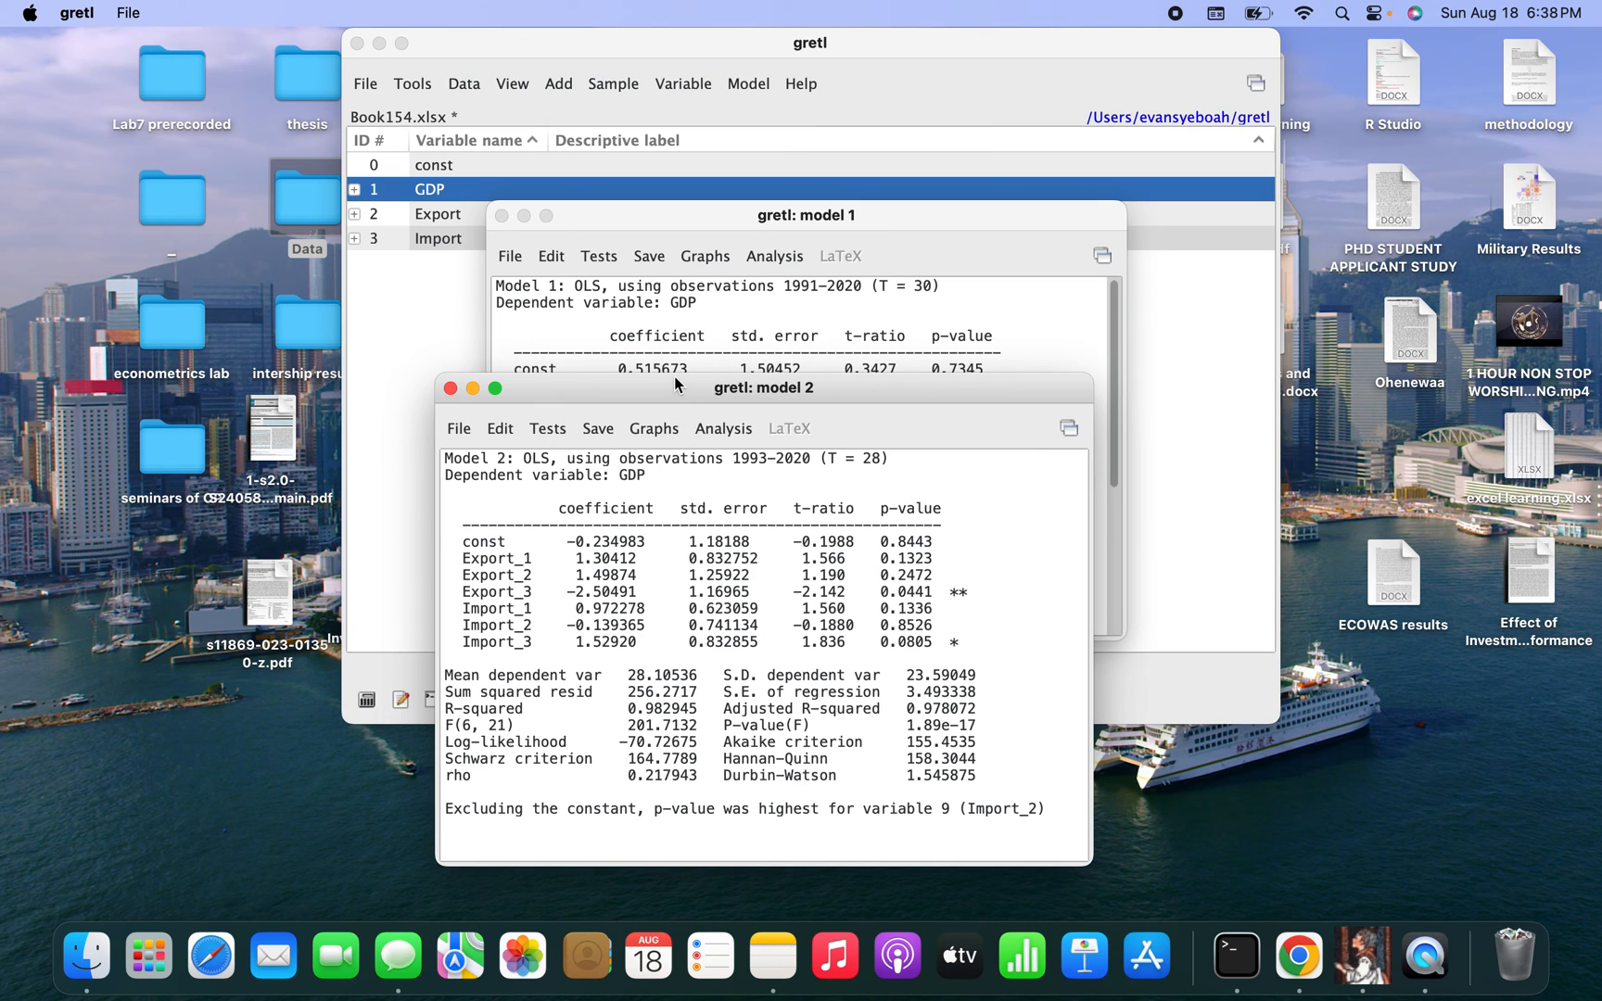
left_click_drag(675, 376, 677, 153)
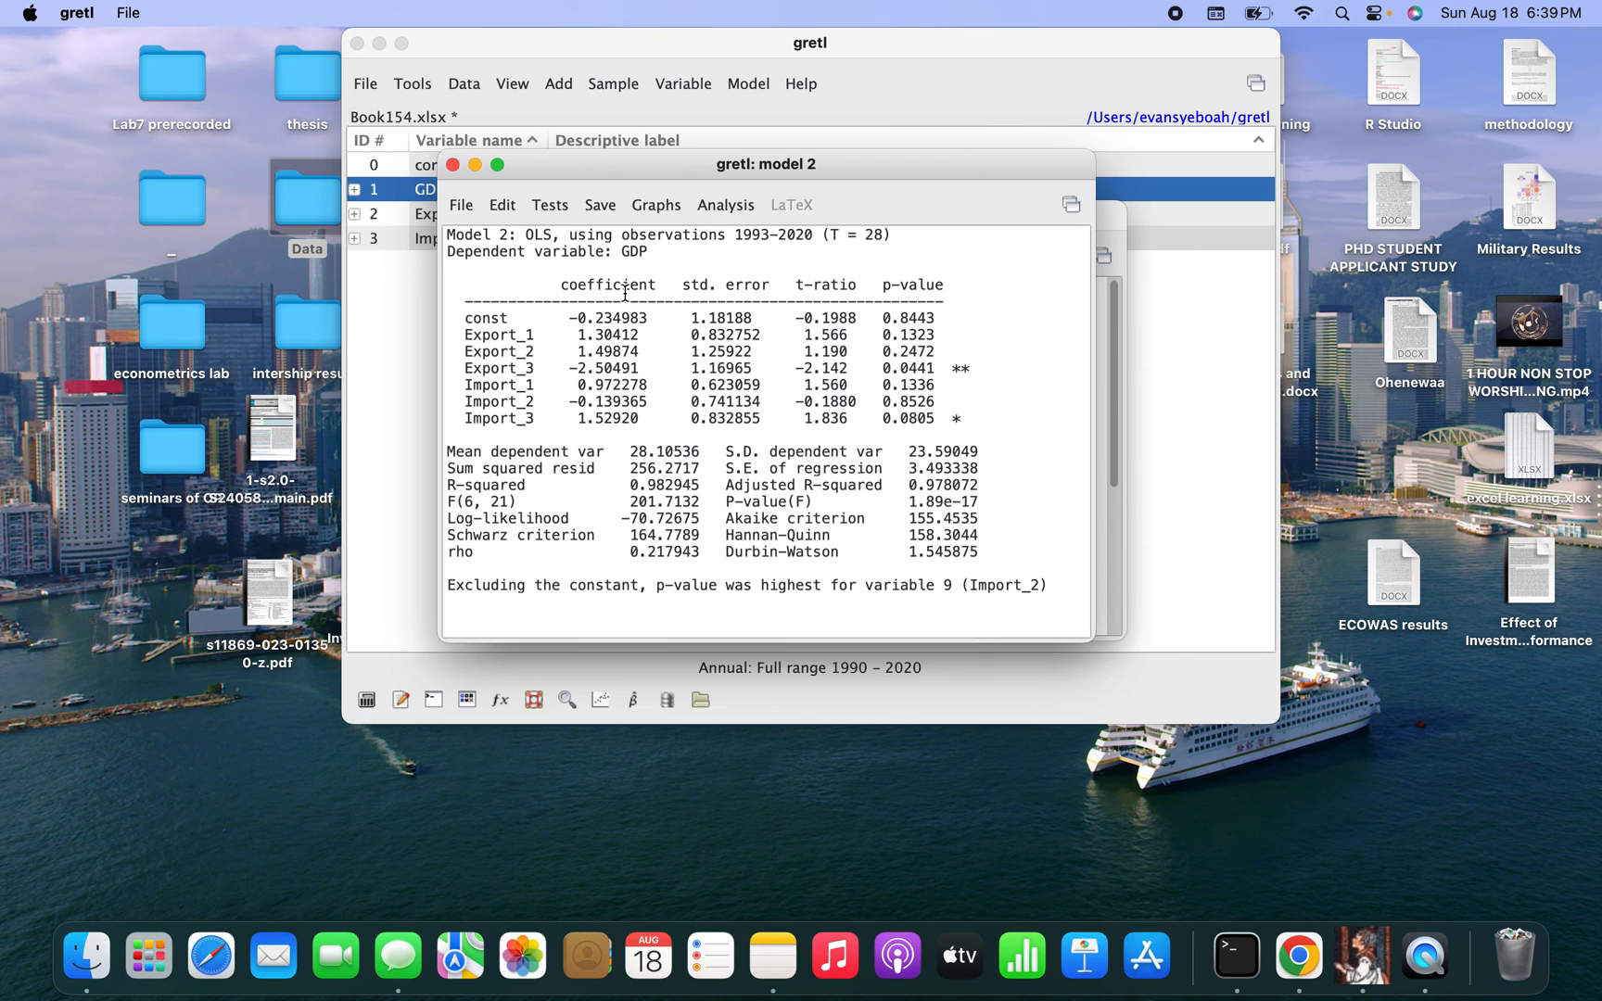
Run the Breusch-Pagan heteroskedasticity test on model 2 and close its result window
left_click(552, 205)
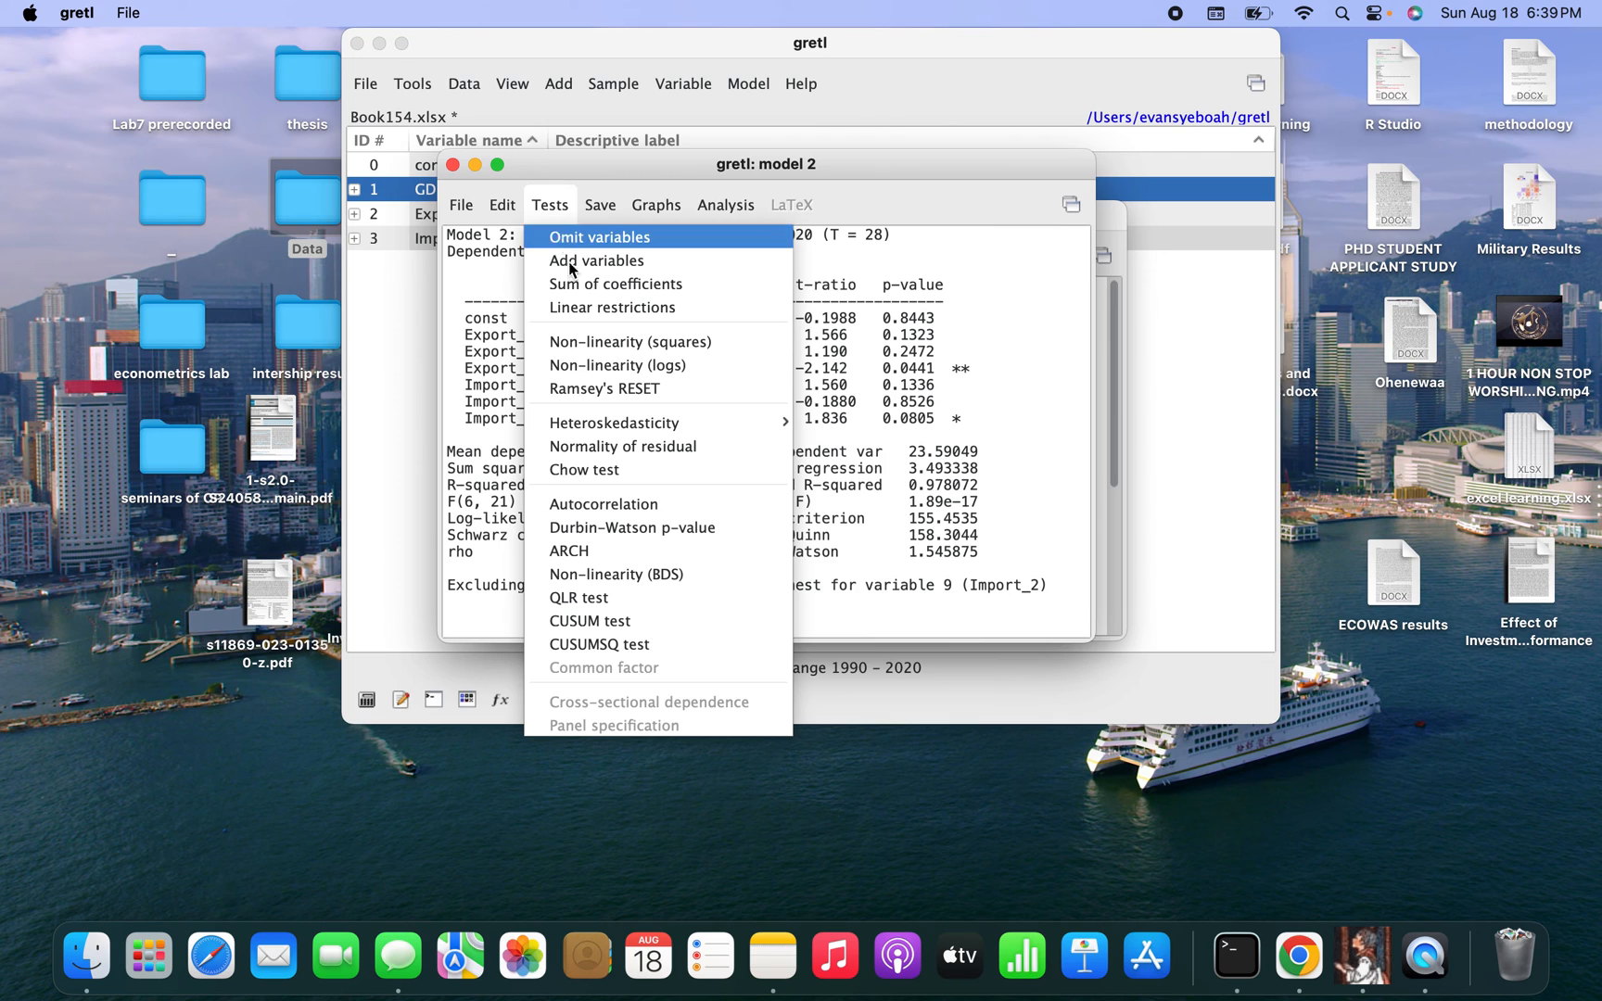
mouse_move(617, 421)
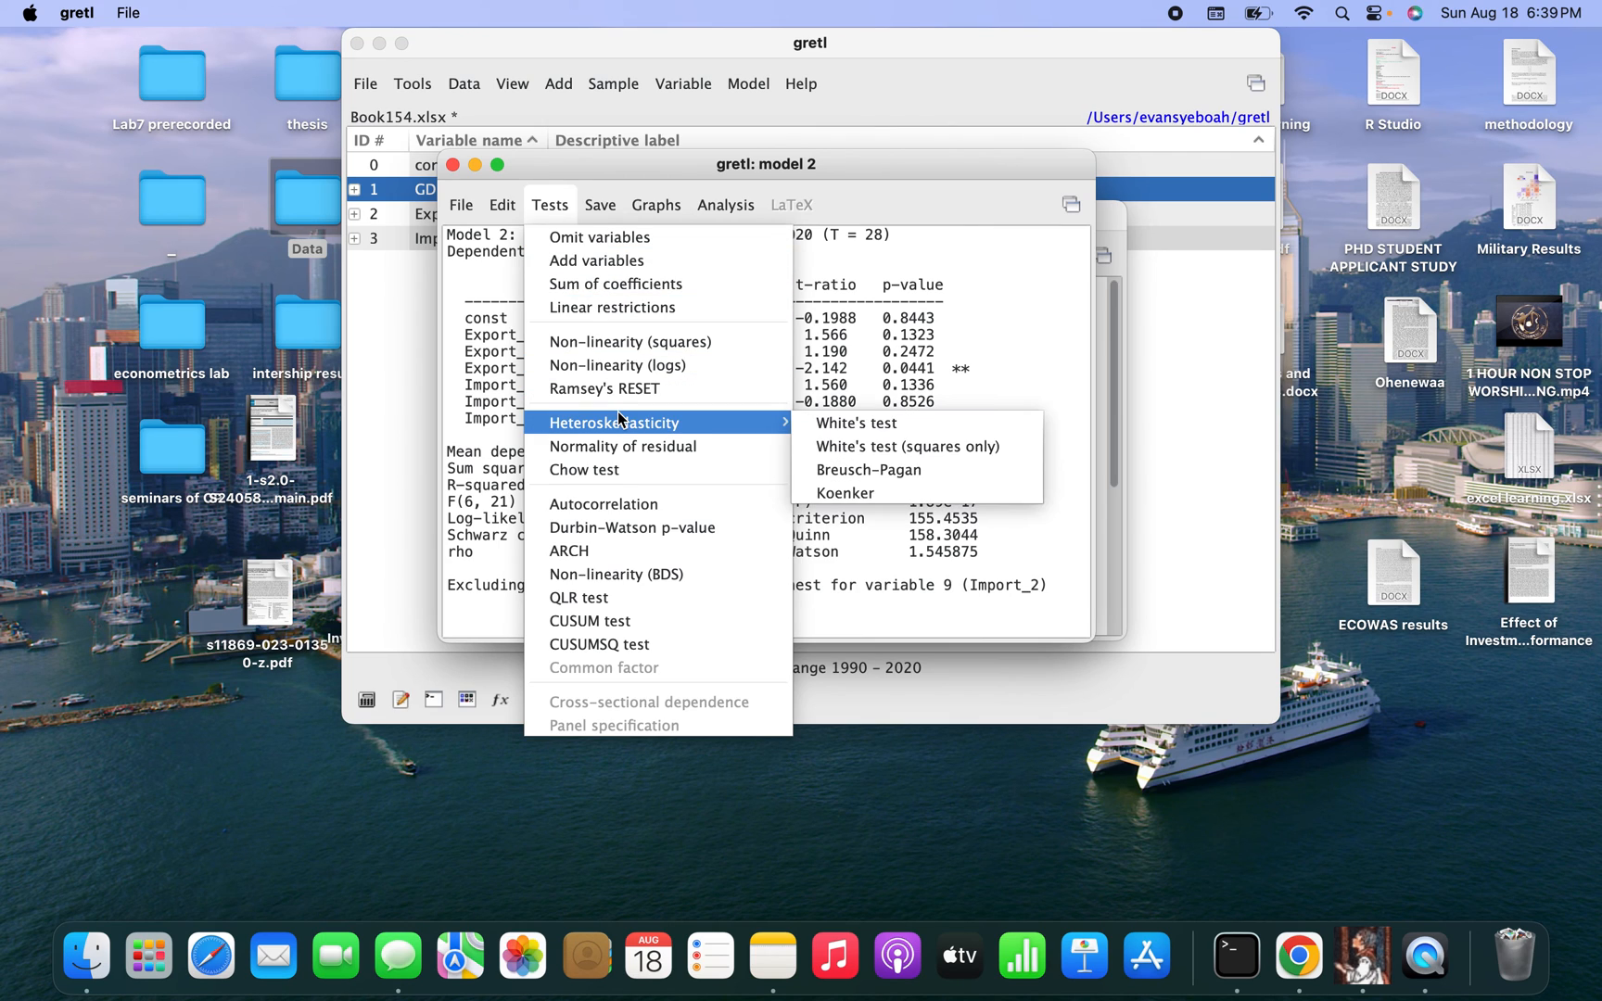
left_click(838, 473)
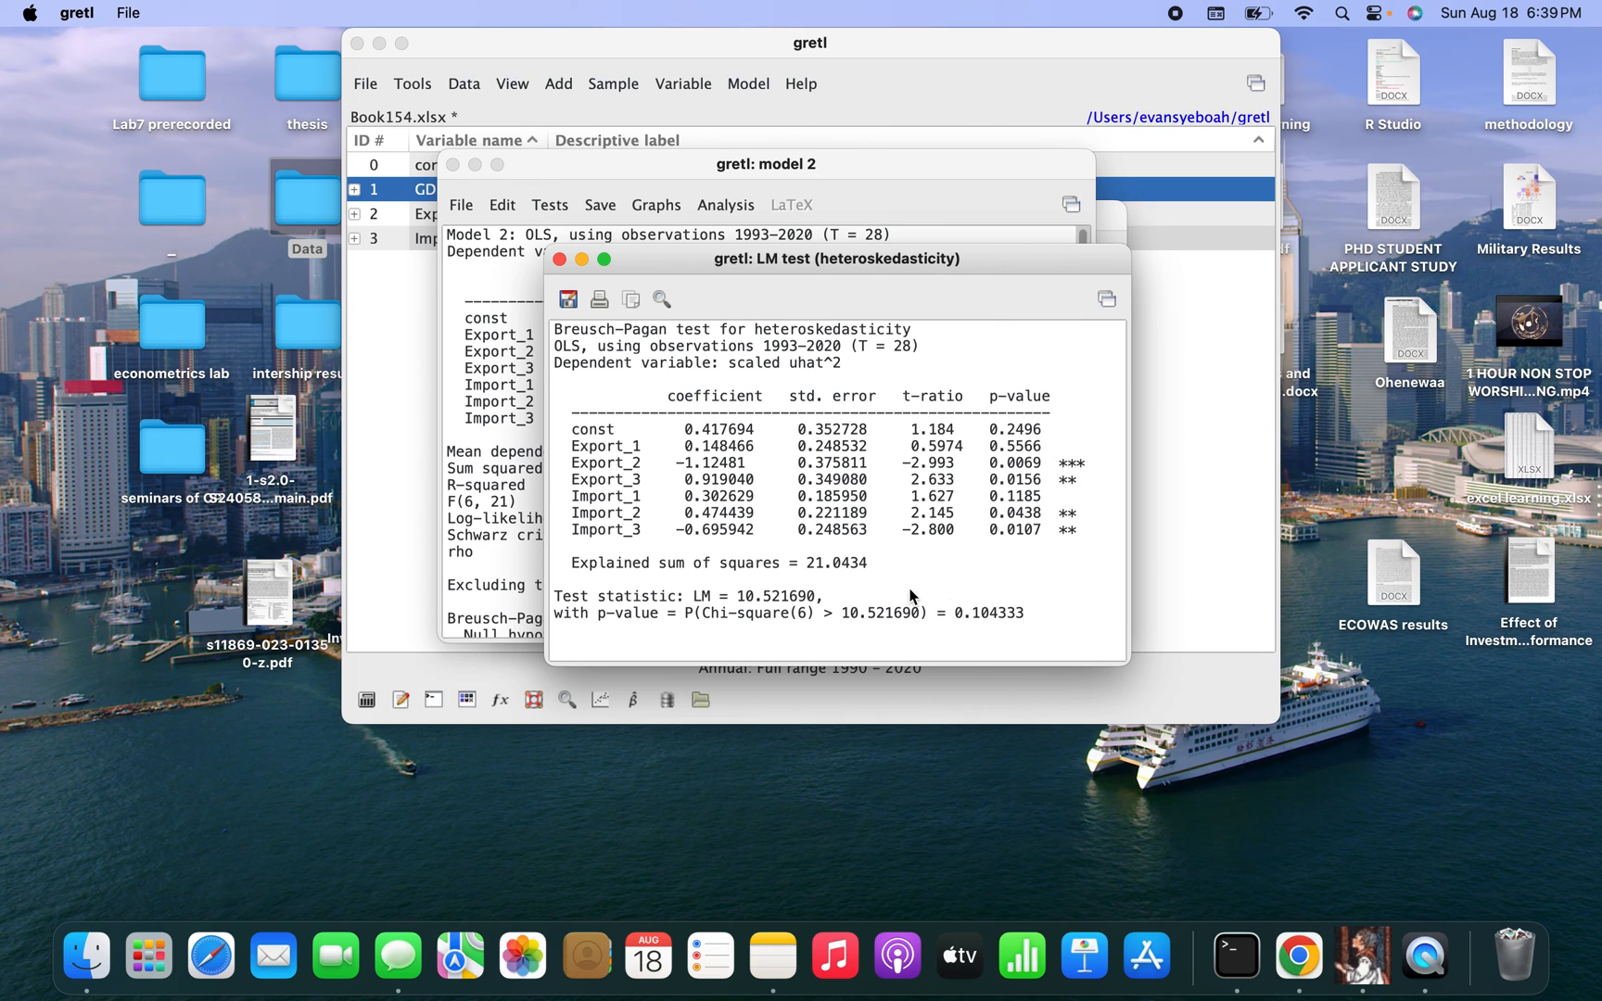
left_click(559, 259)
Test the normality of model 2's residuals and close the resulting graph and frequency distribution windows
left_click(546, 205)
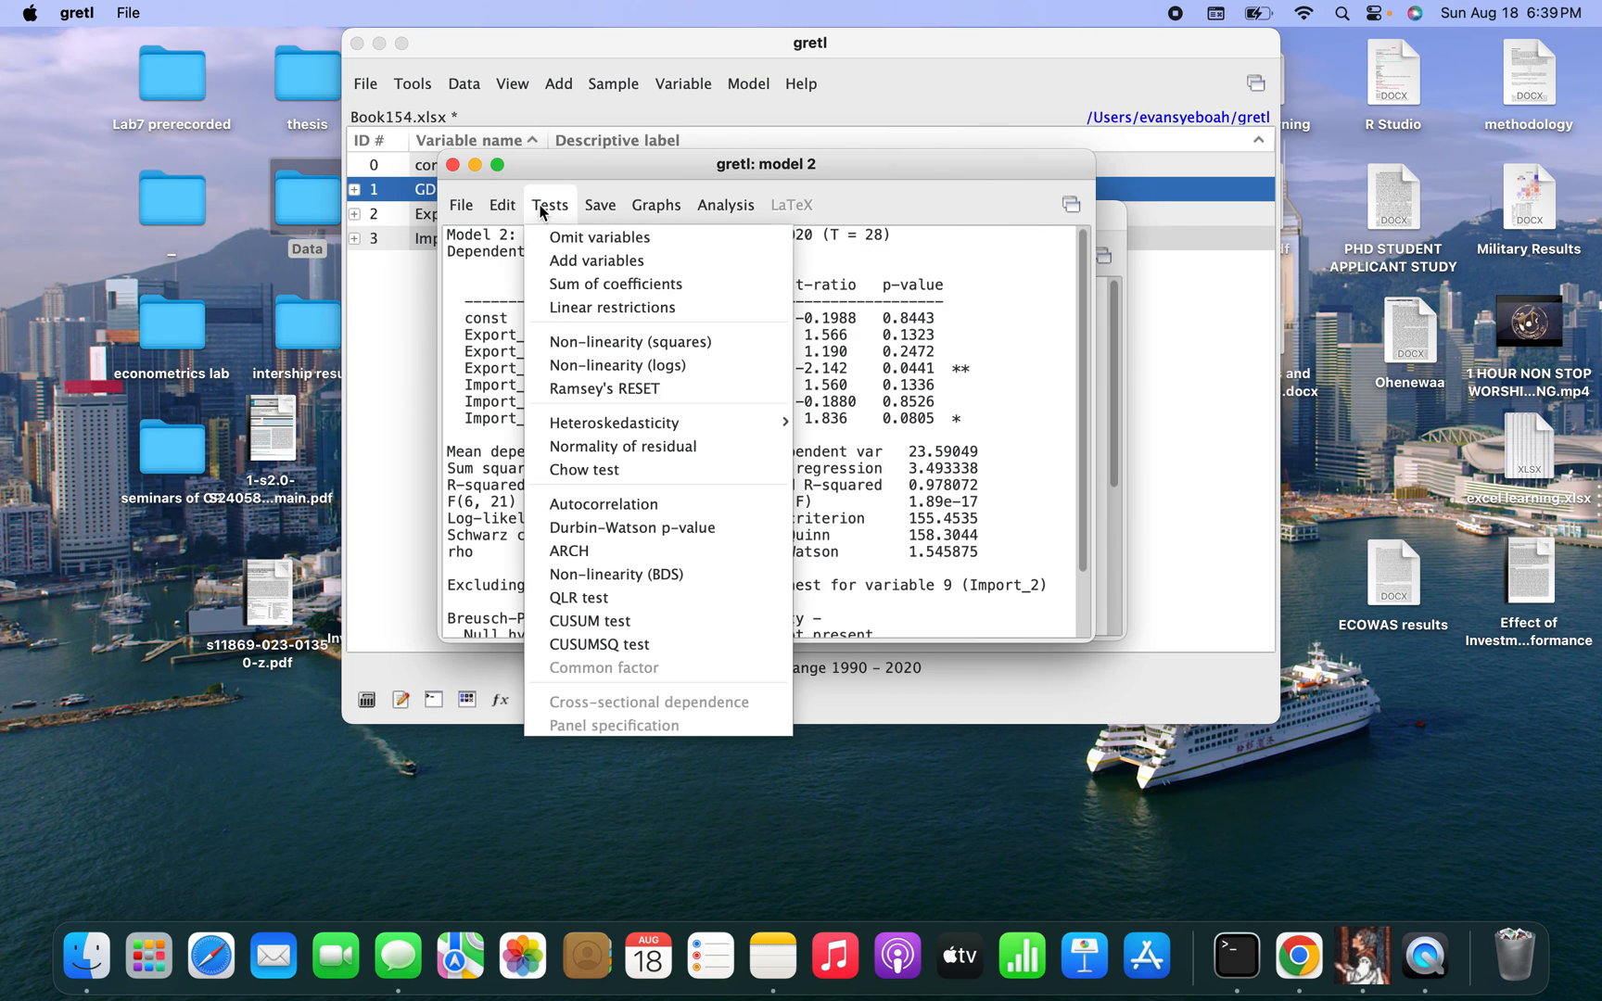
left_click(613, 448)
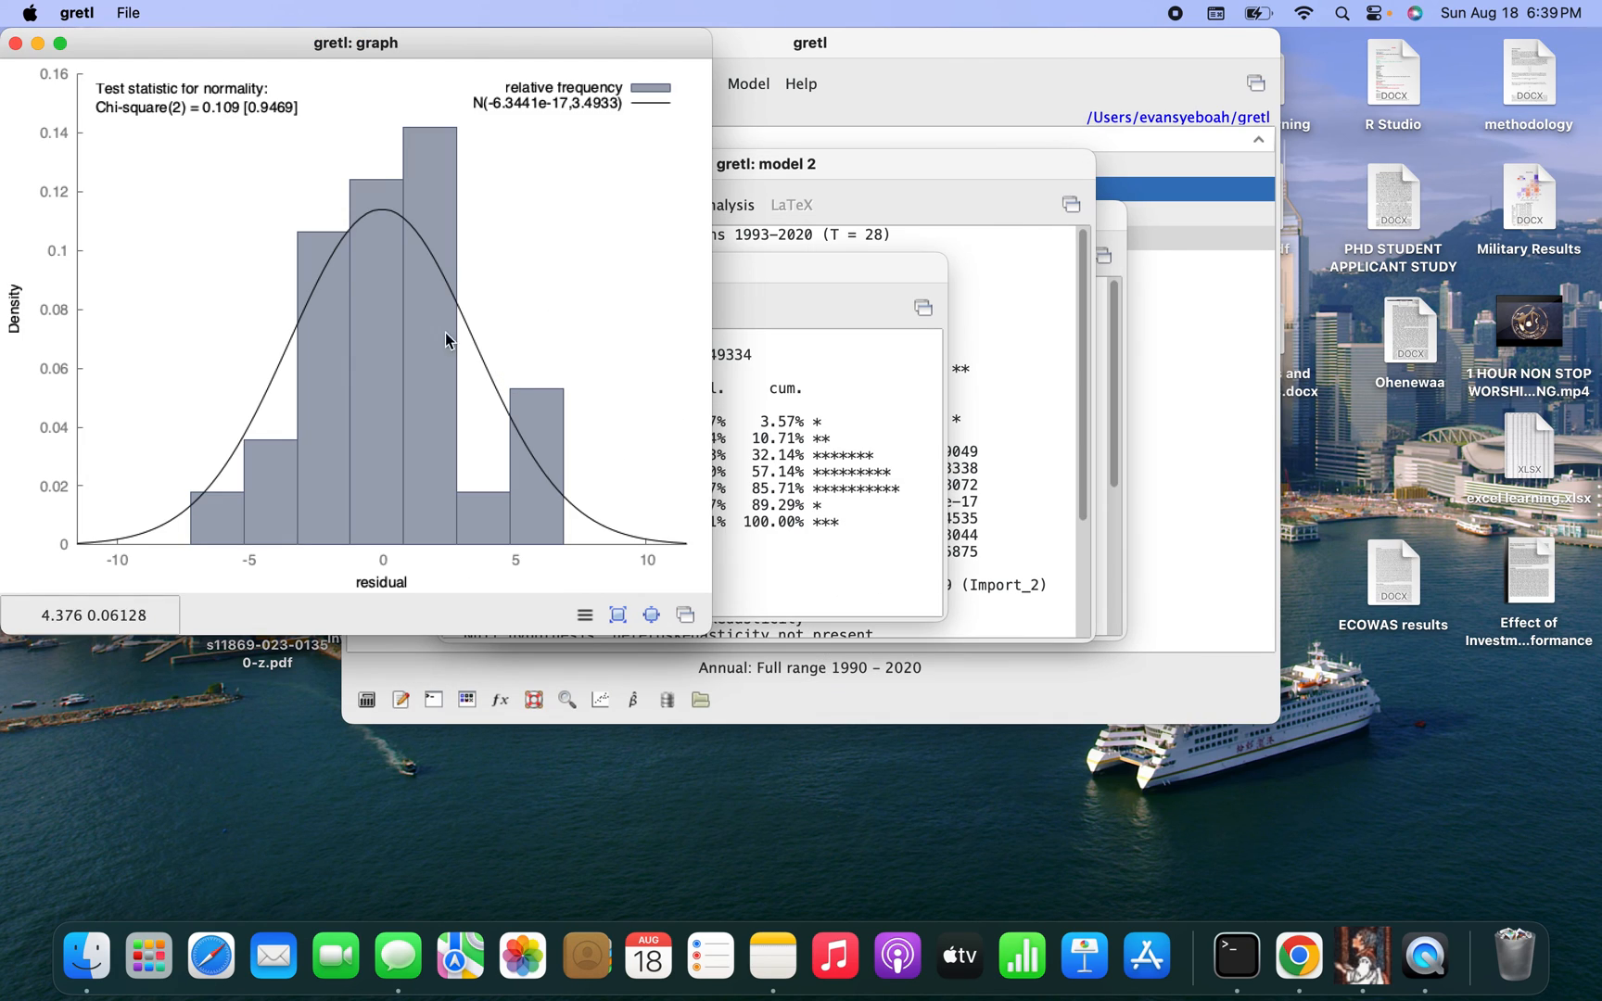
left_click(15, 43)
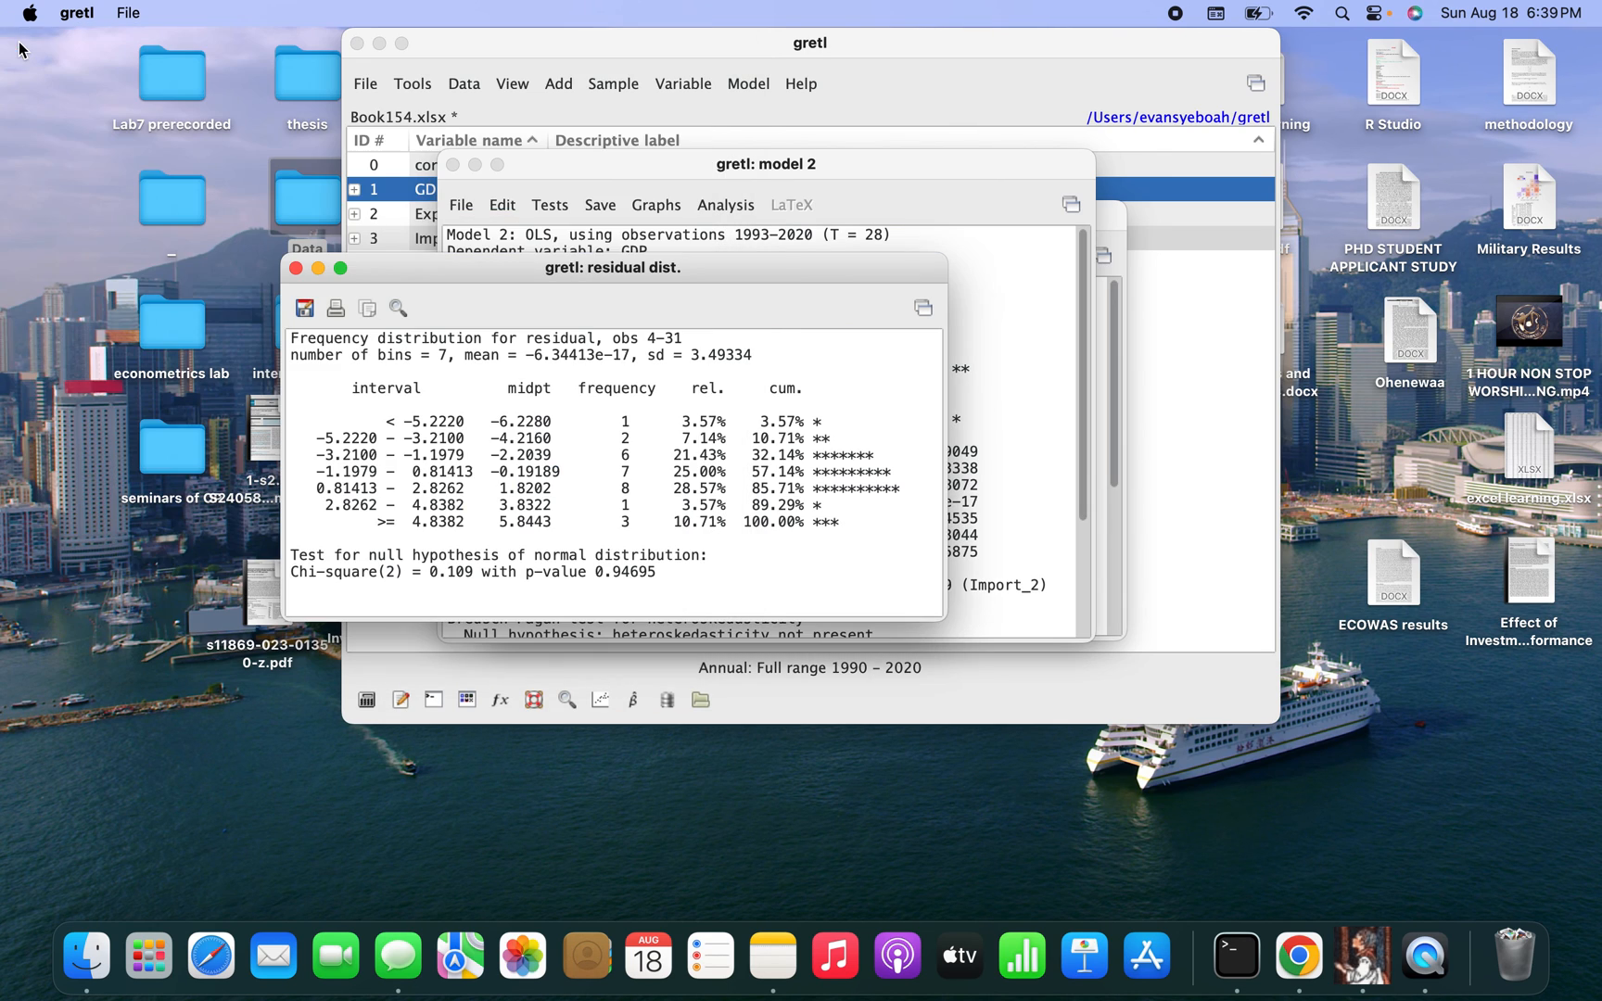
left_click(295, 268)
Run the autocorrelation test on model 2 with lag order 5 and close its result window
left_click(548, 205)
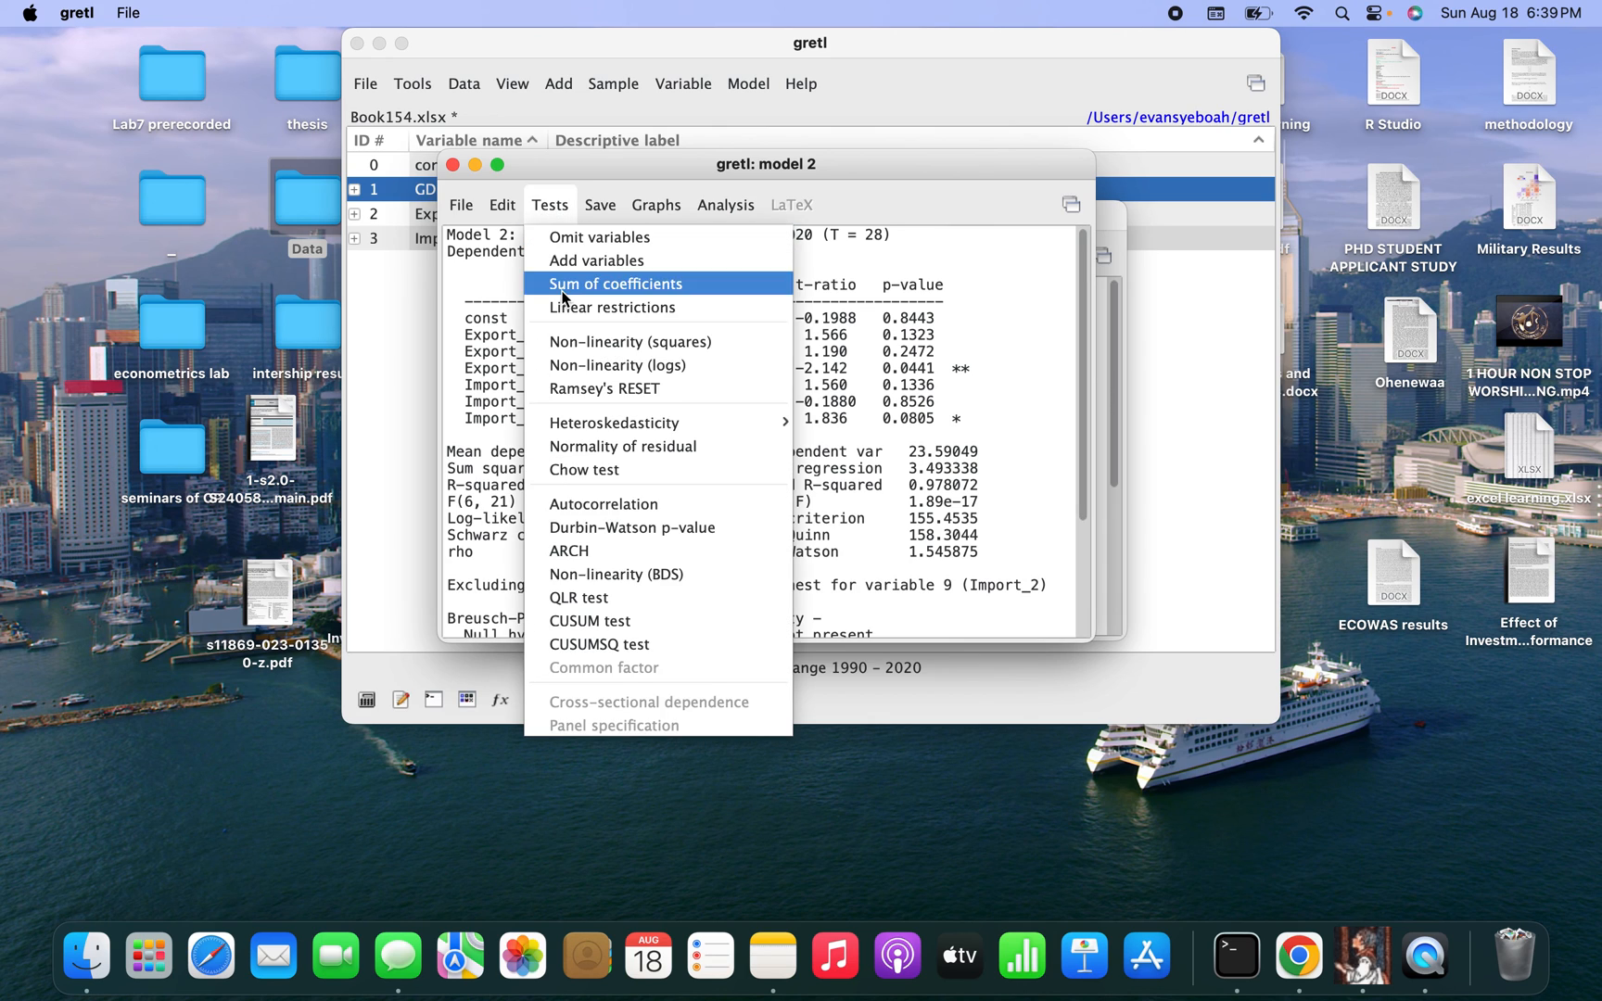
left_click(604, 504)
left_click(701, 475)
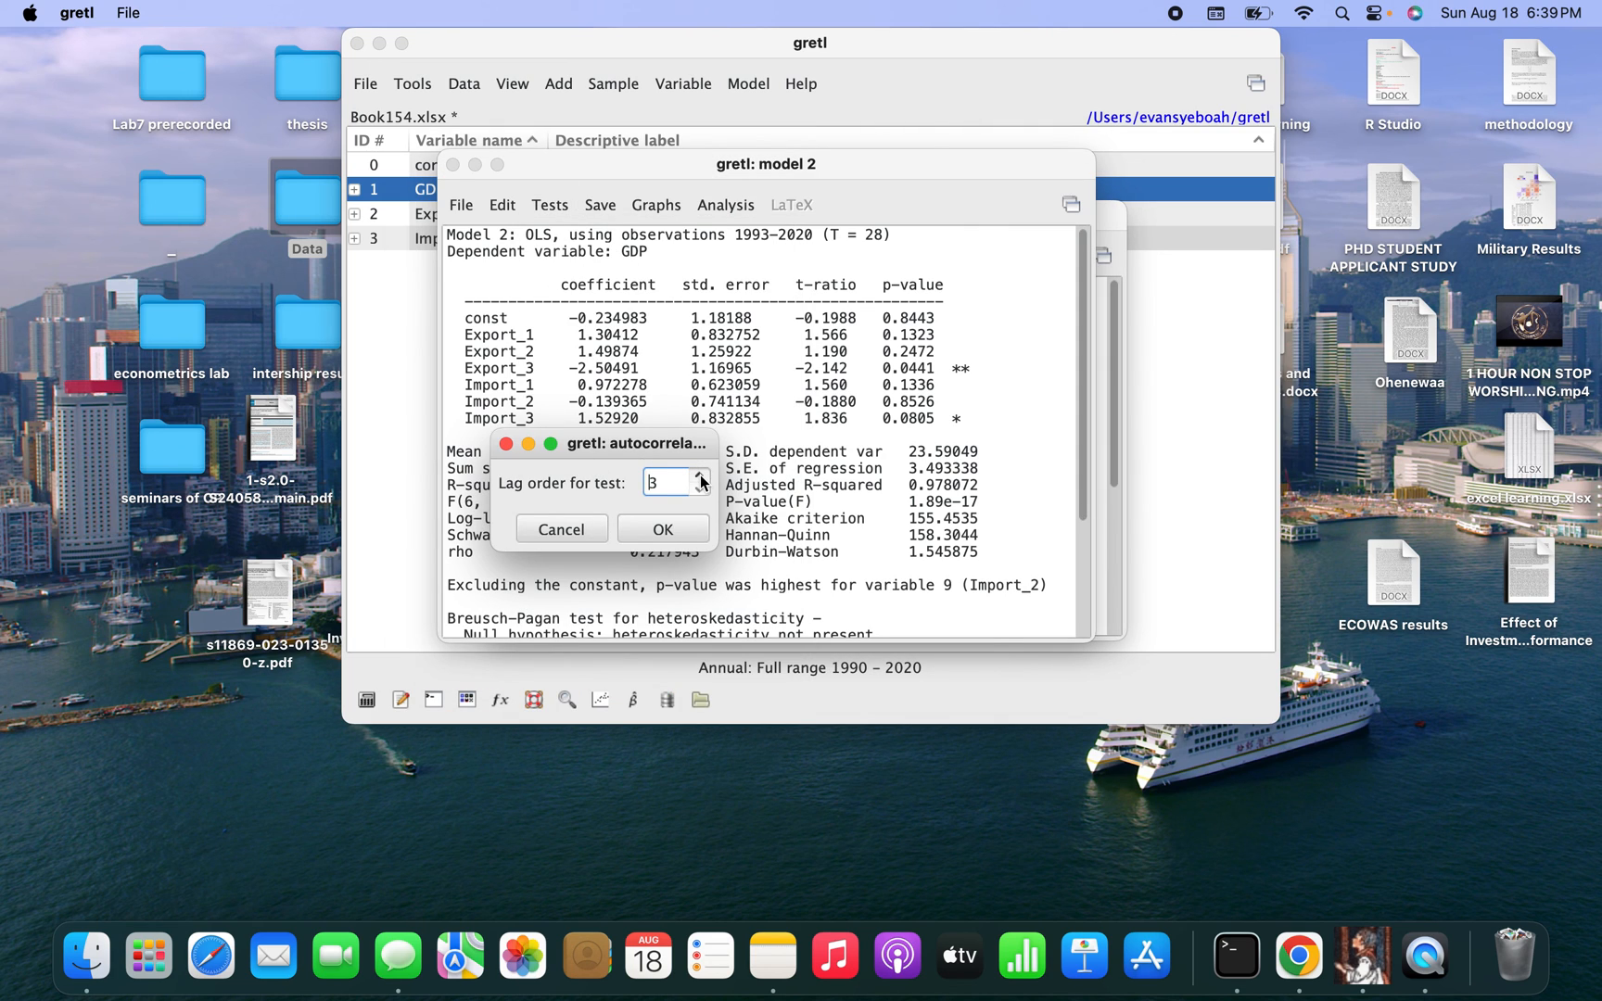
left_click(701, 477)
left_click(662, 529)
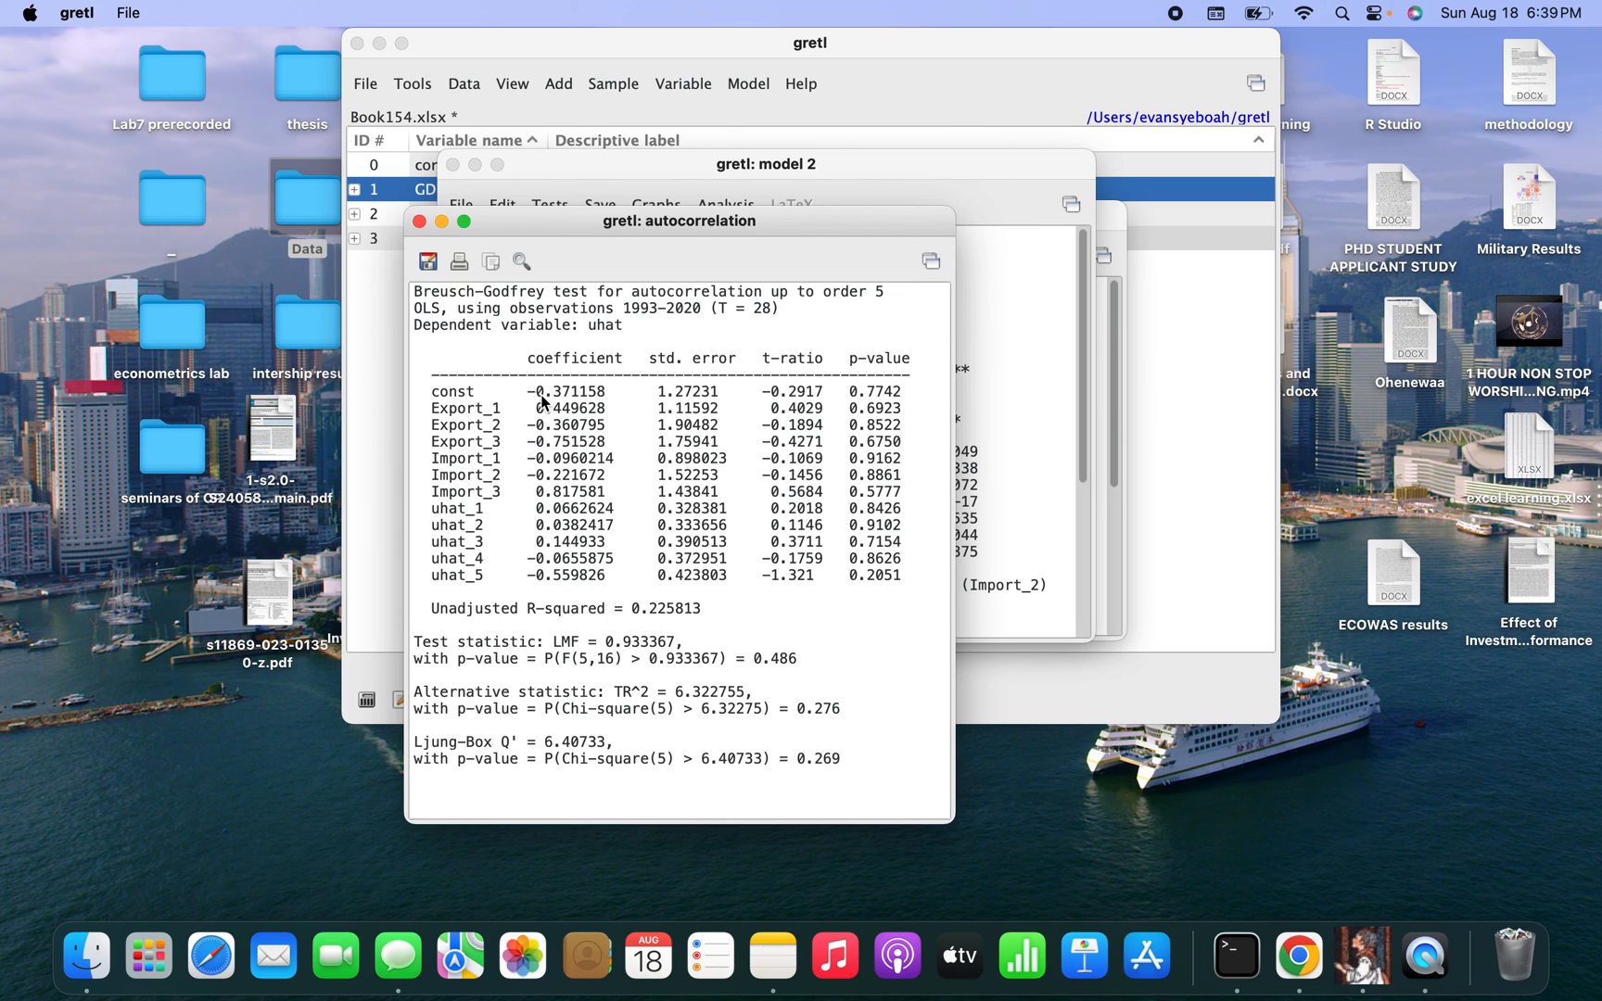
left_click(419, 222)
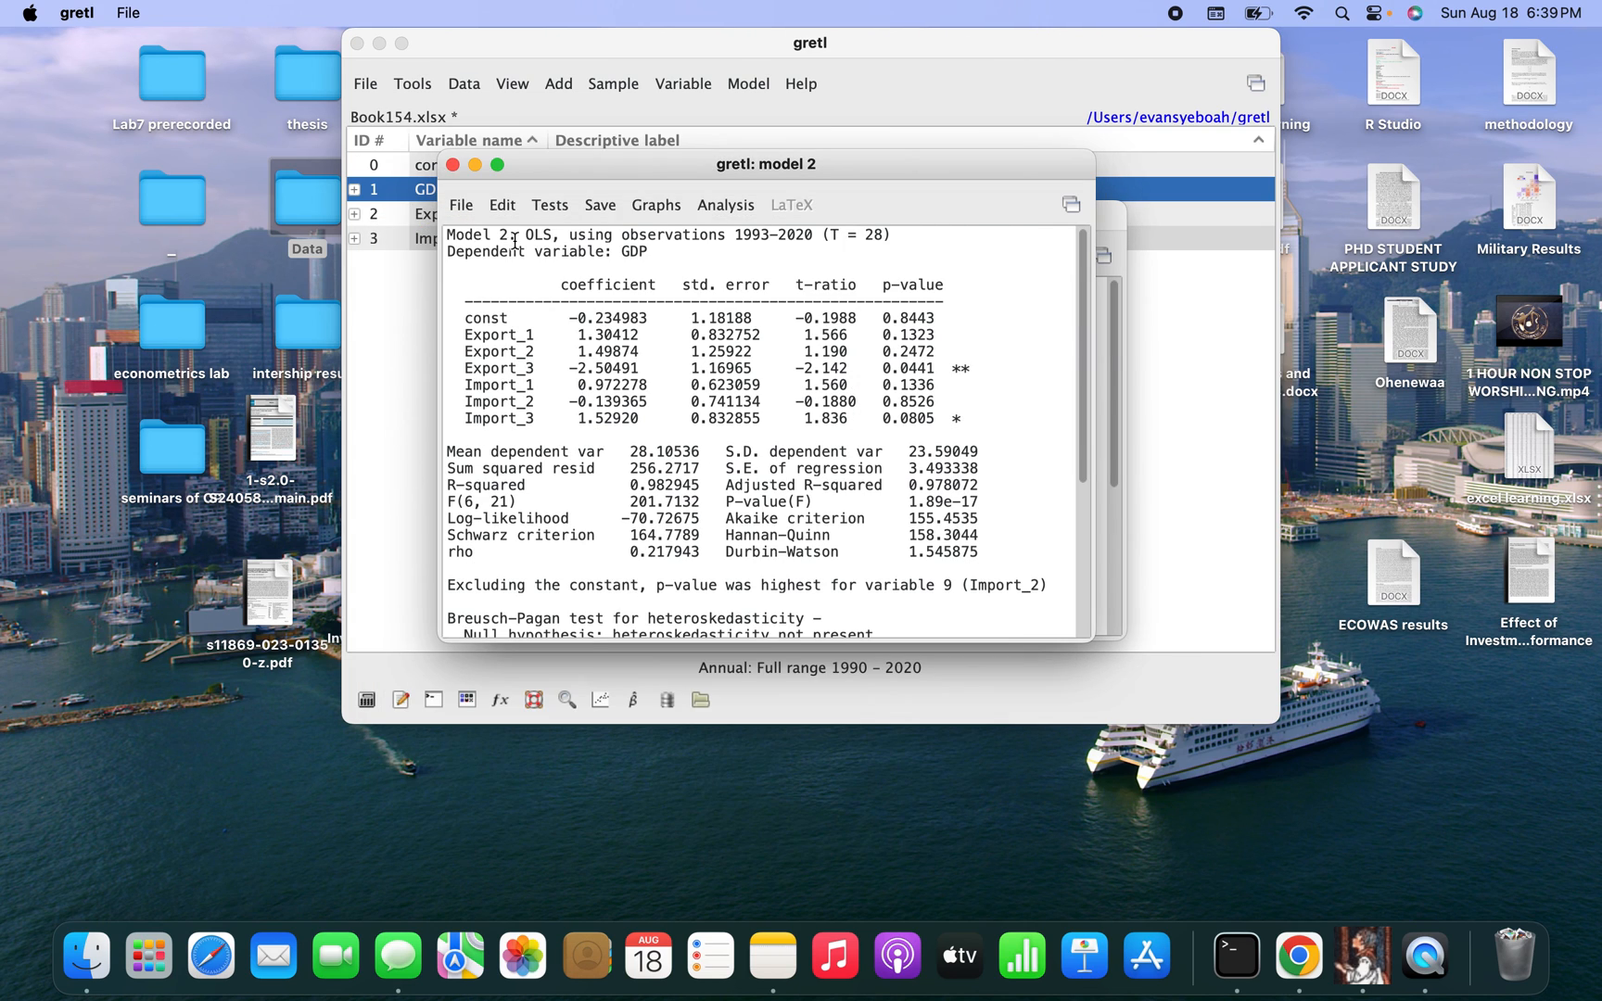
Run the ARCH test on model 2 with lag order 5 and close its result window
left_click(549, 213)
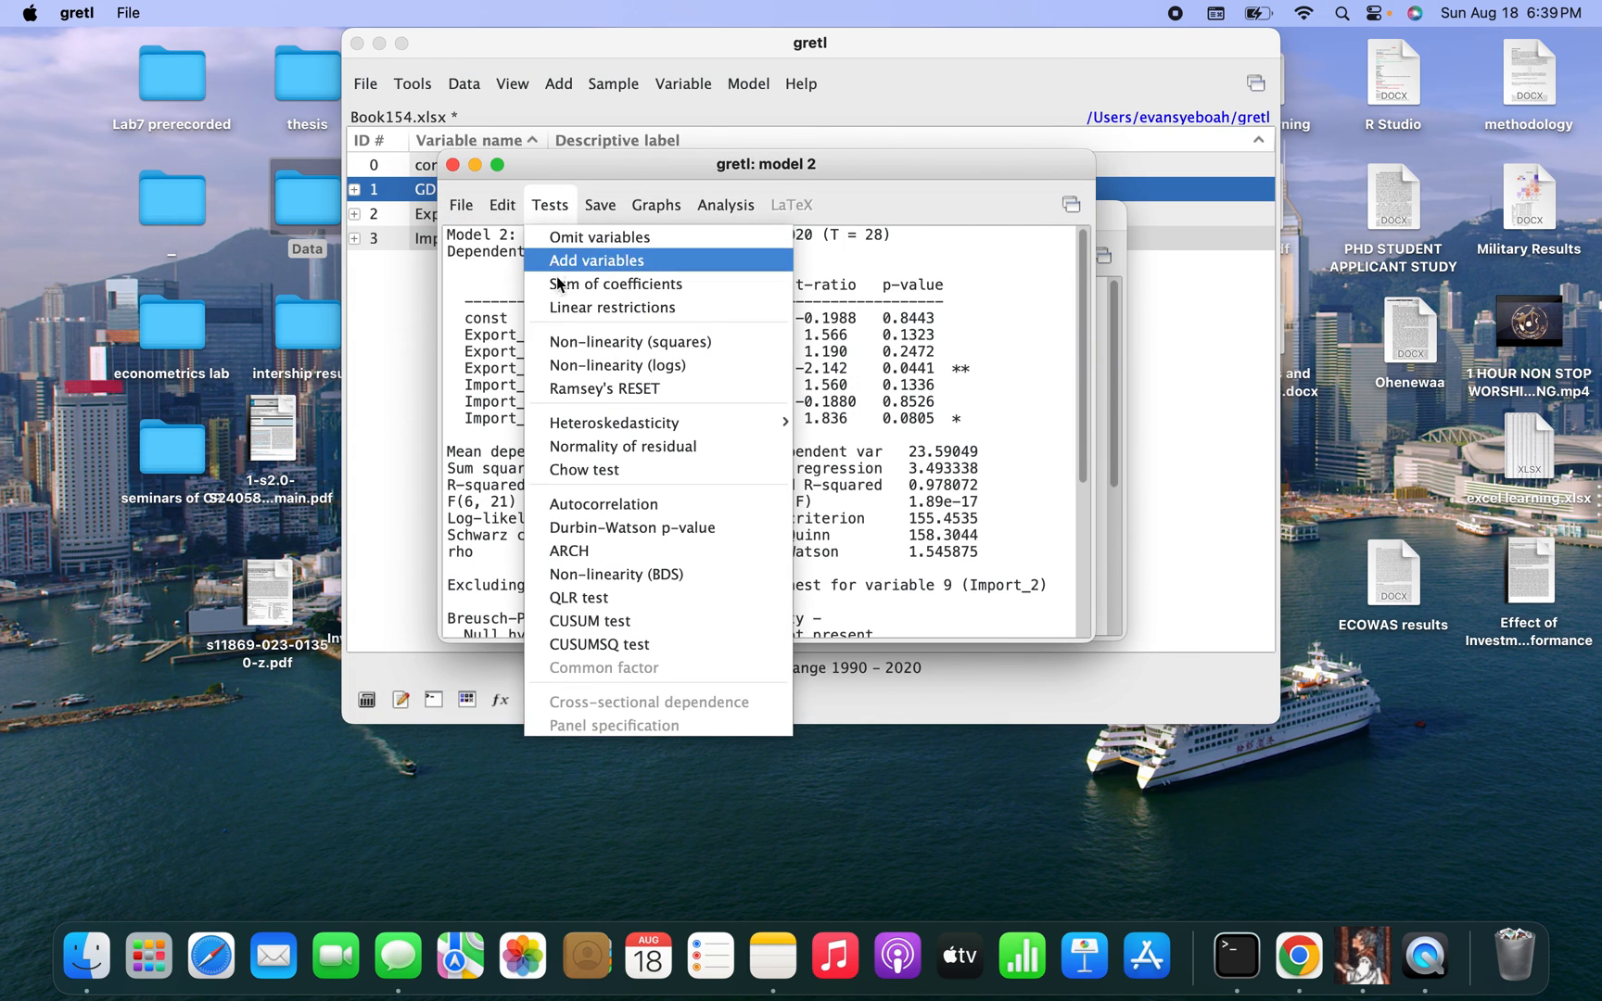
left_click(572, 551)
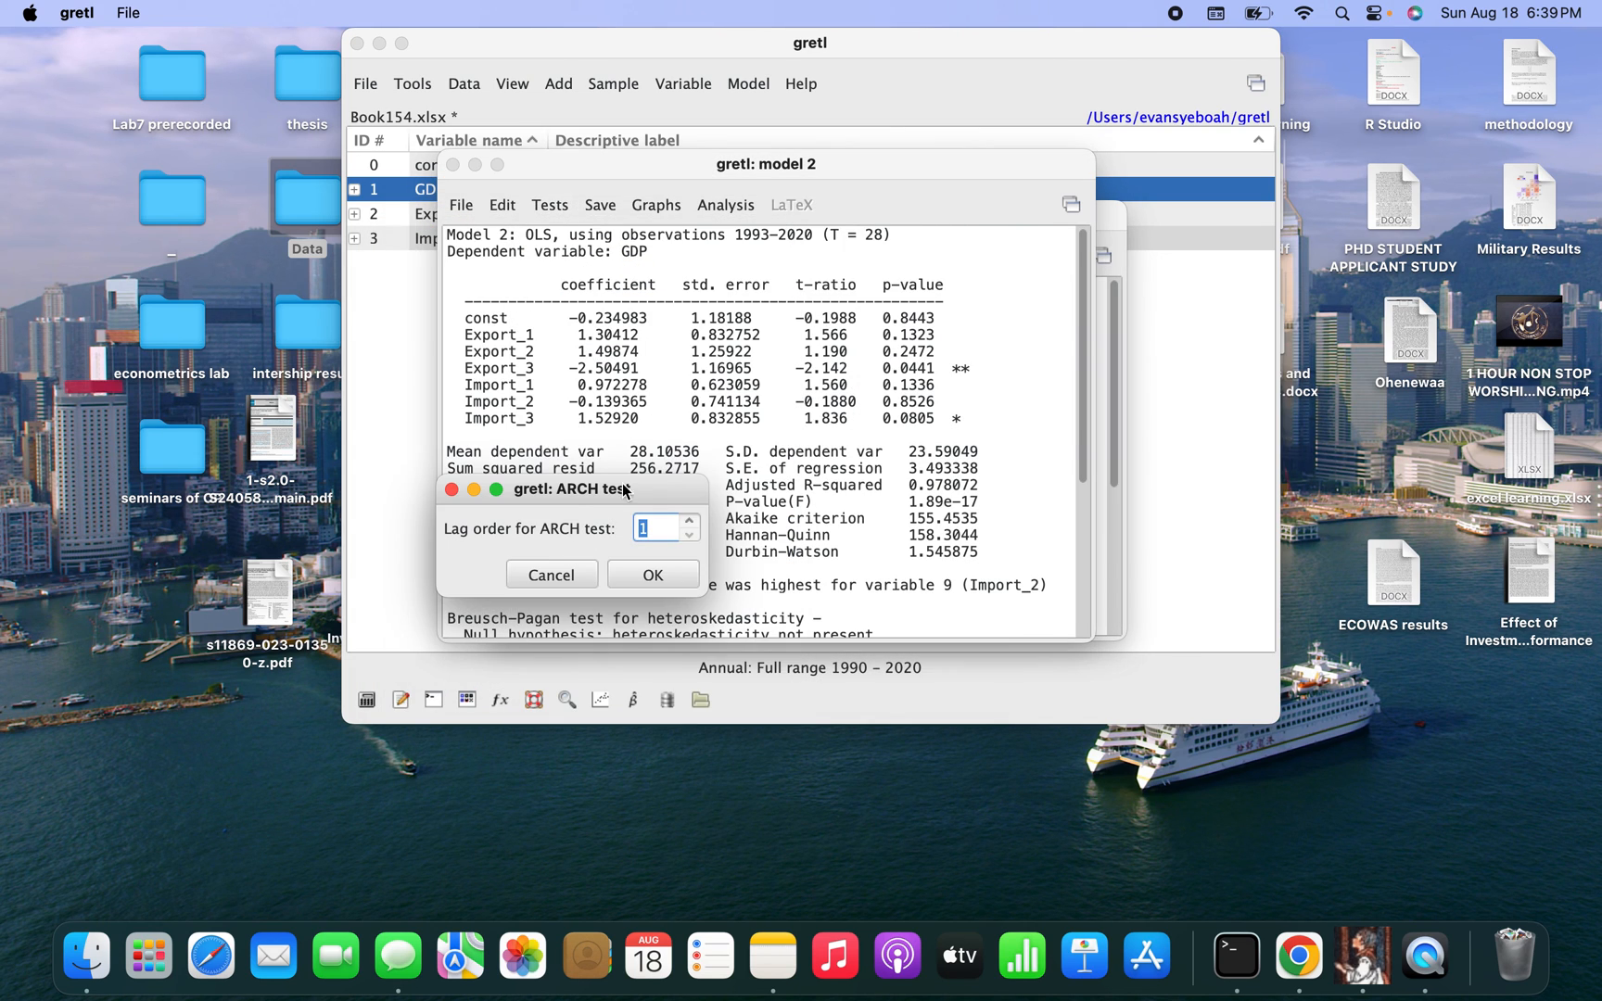
left_click(690, 525)
left_click(669, 570)
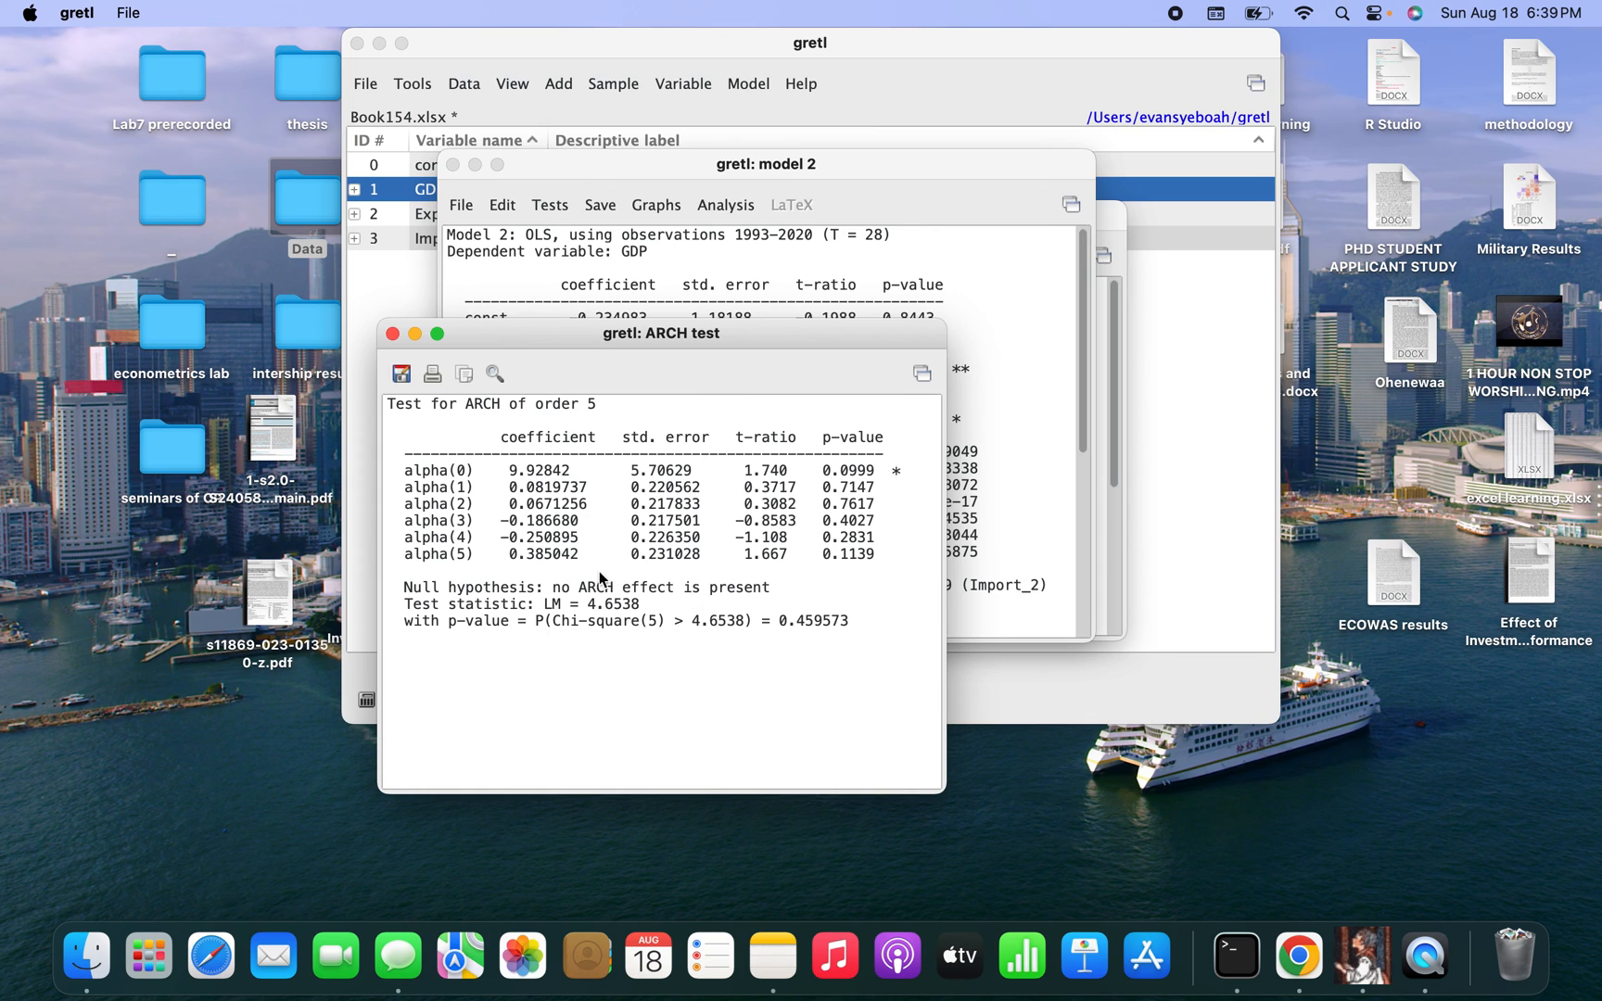
left_click(393, 335)
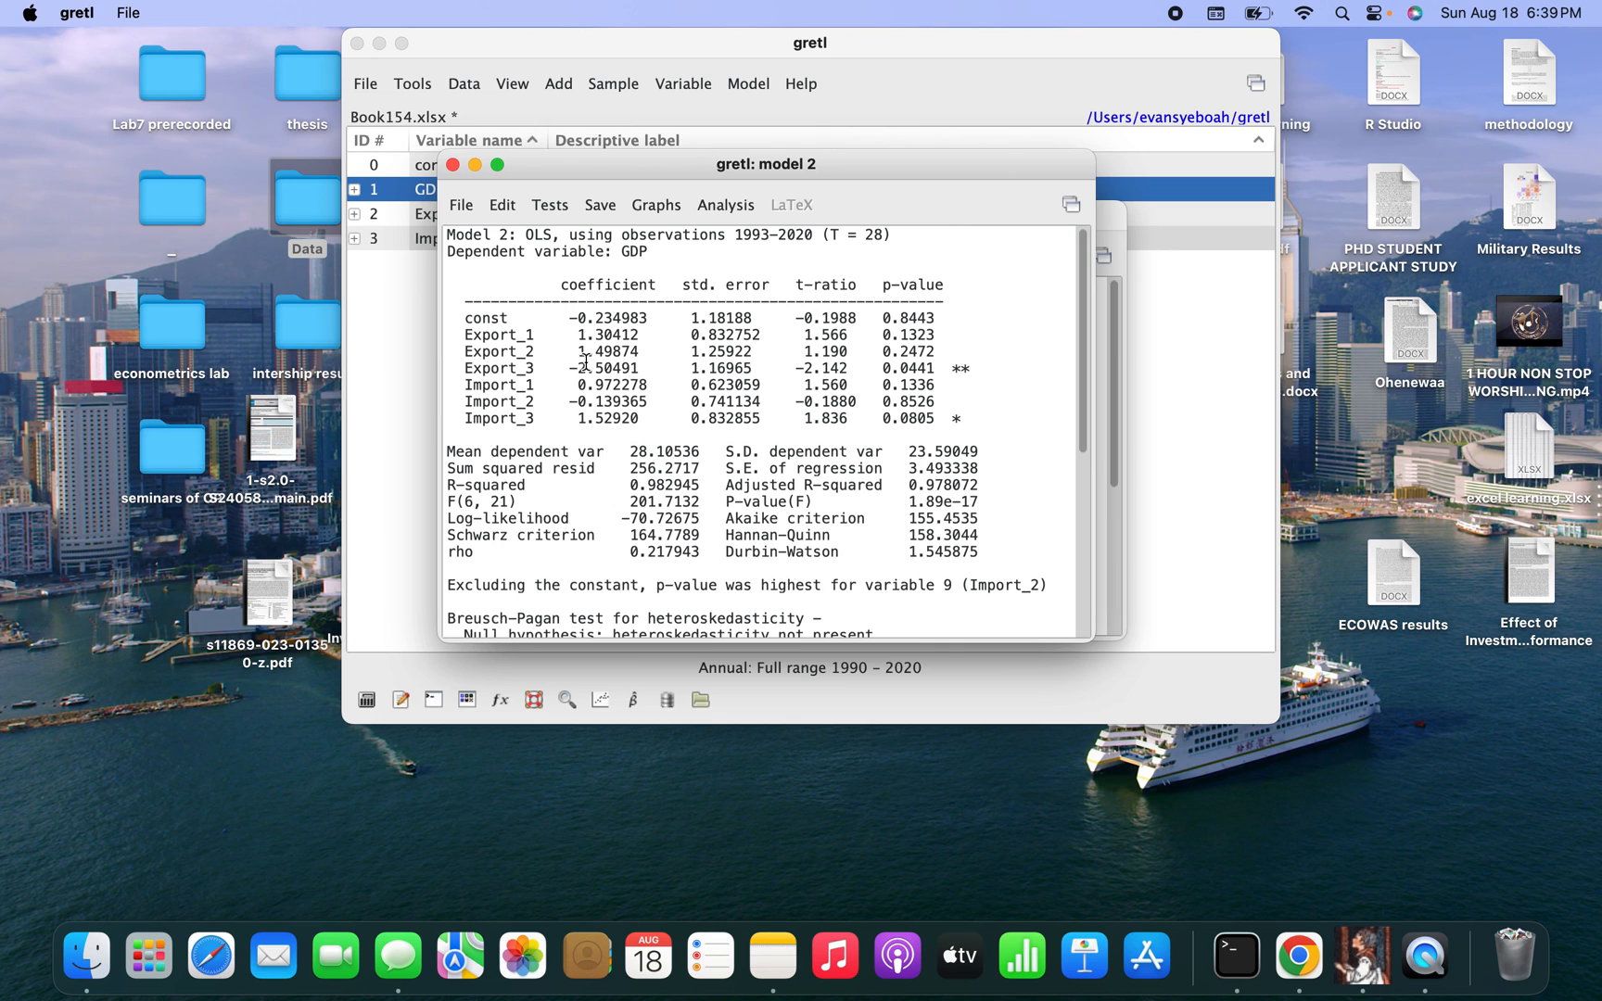
Run Ramsey's RESET specification test on model 2 with all variants
left_click(548, 207)
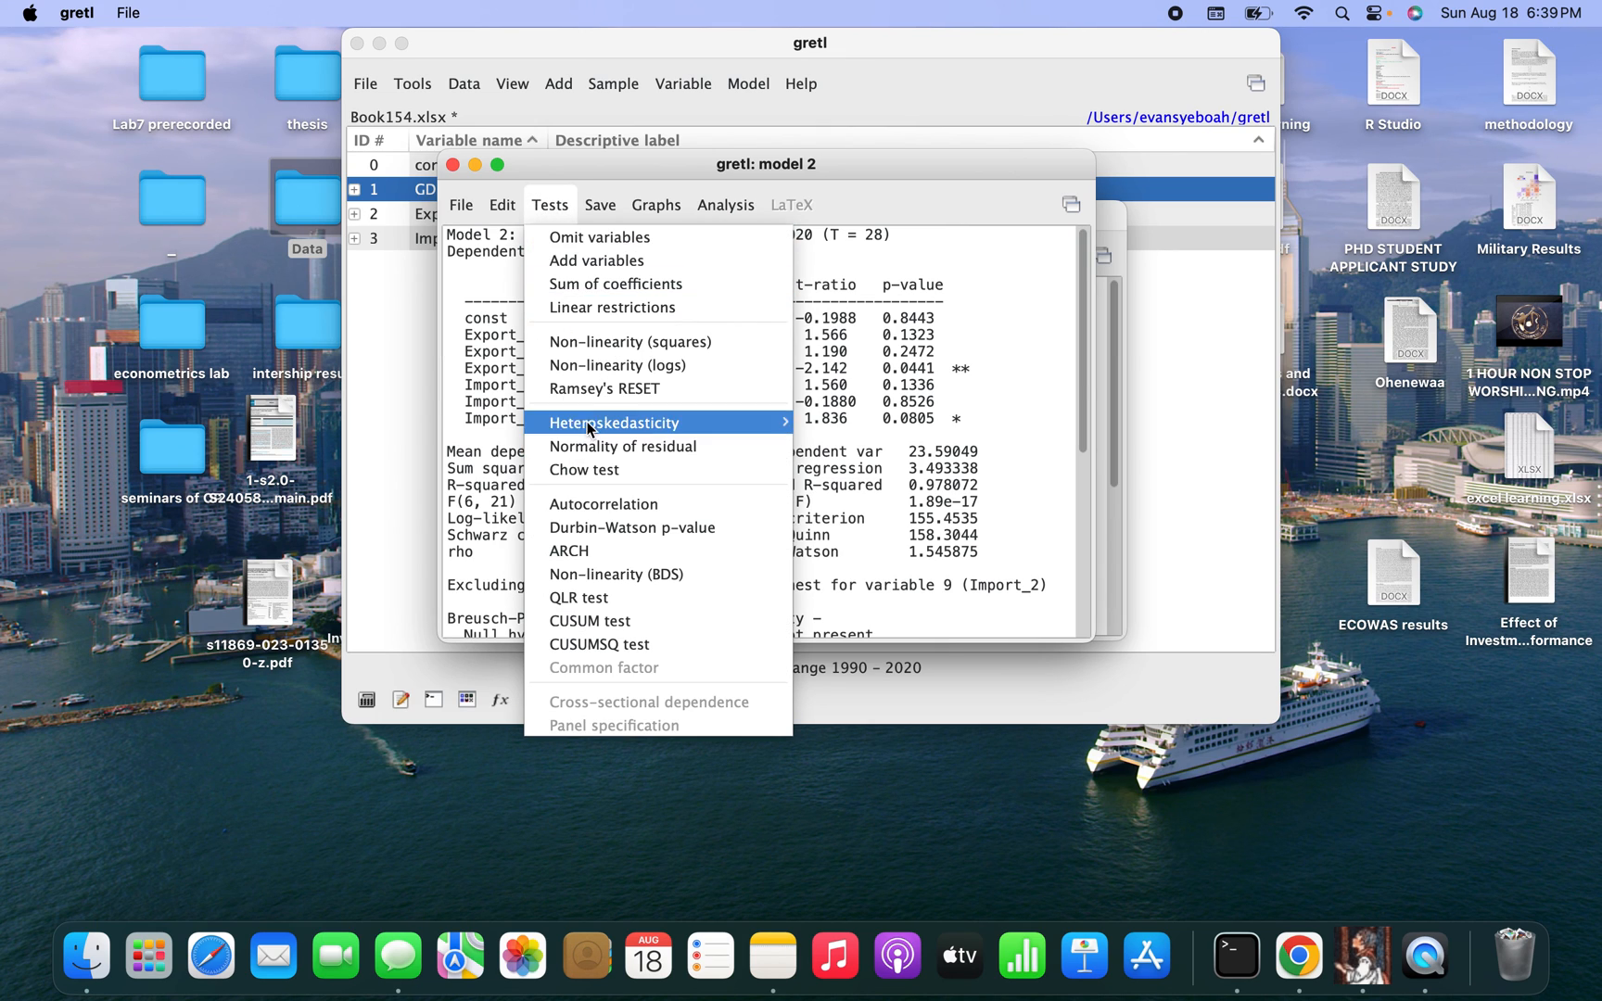
left_click(598, 389)
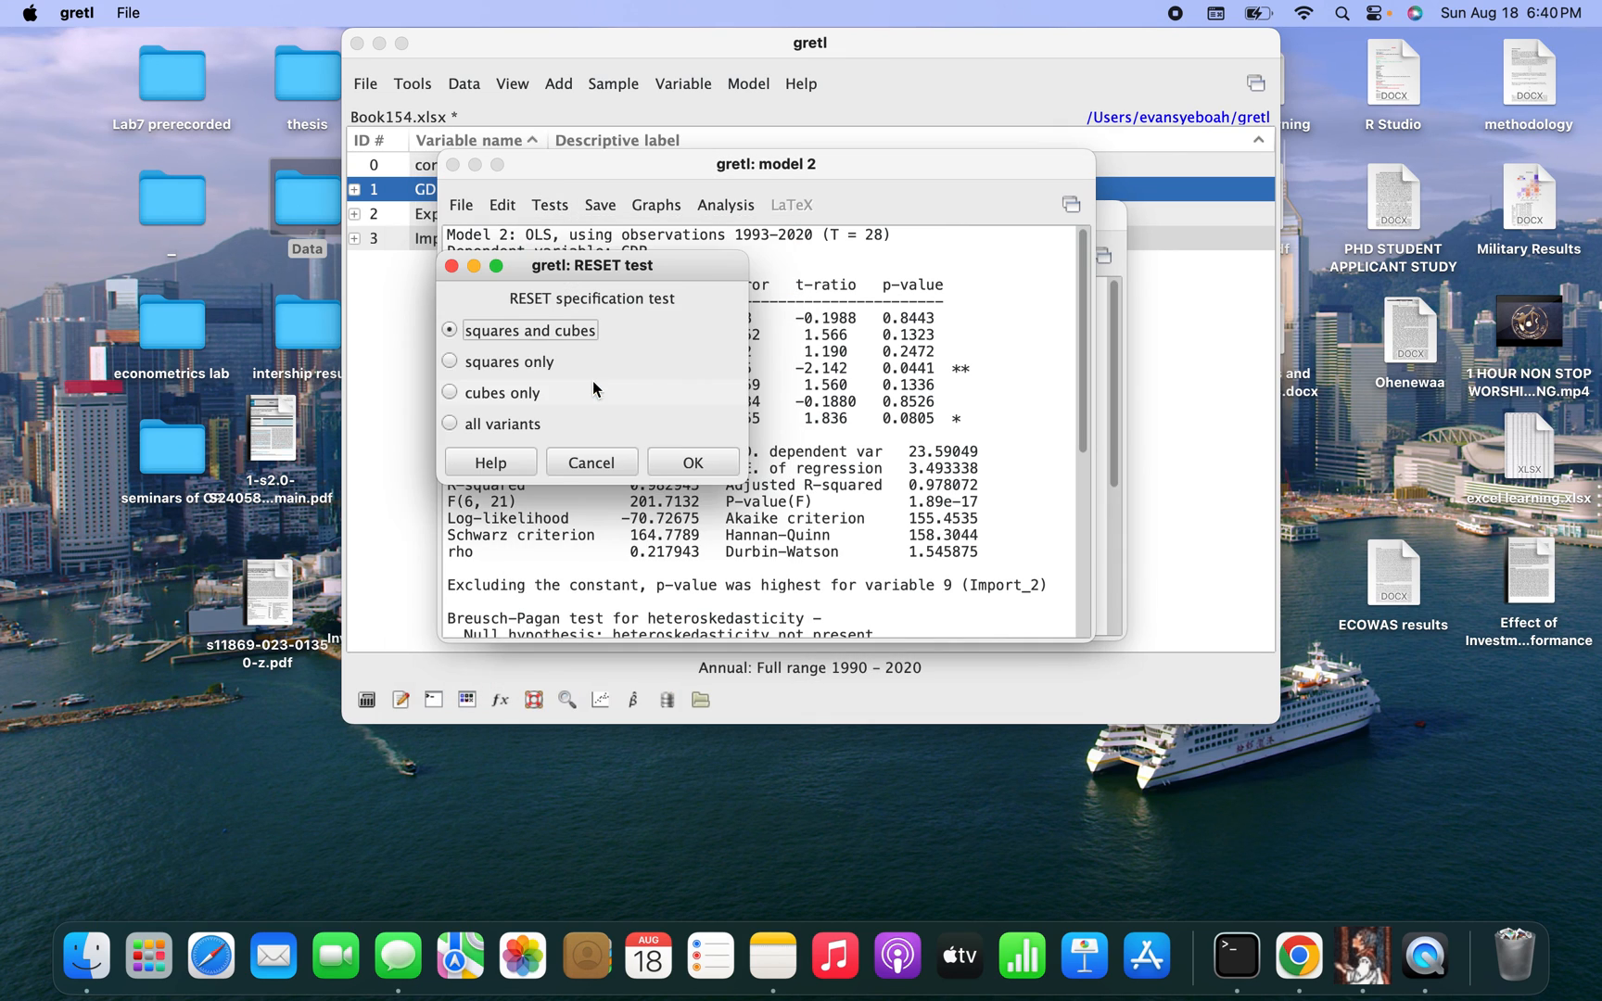
left_click(448, 425)
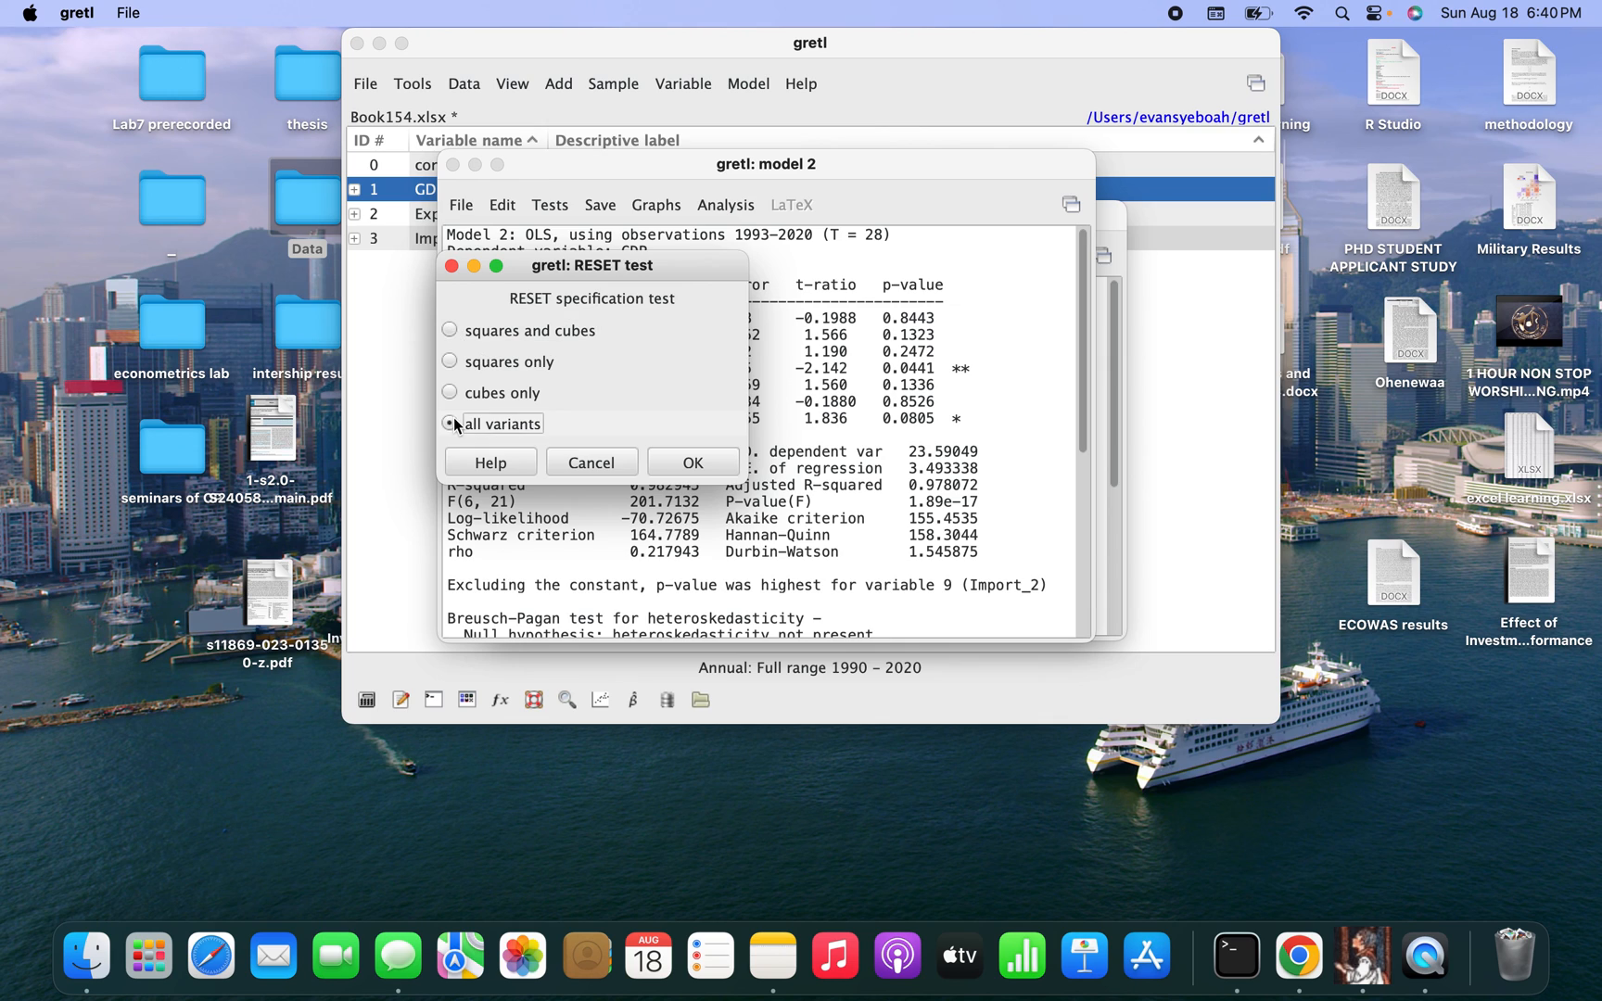
left_click(694, 464)
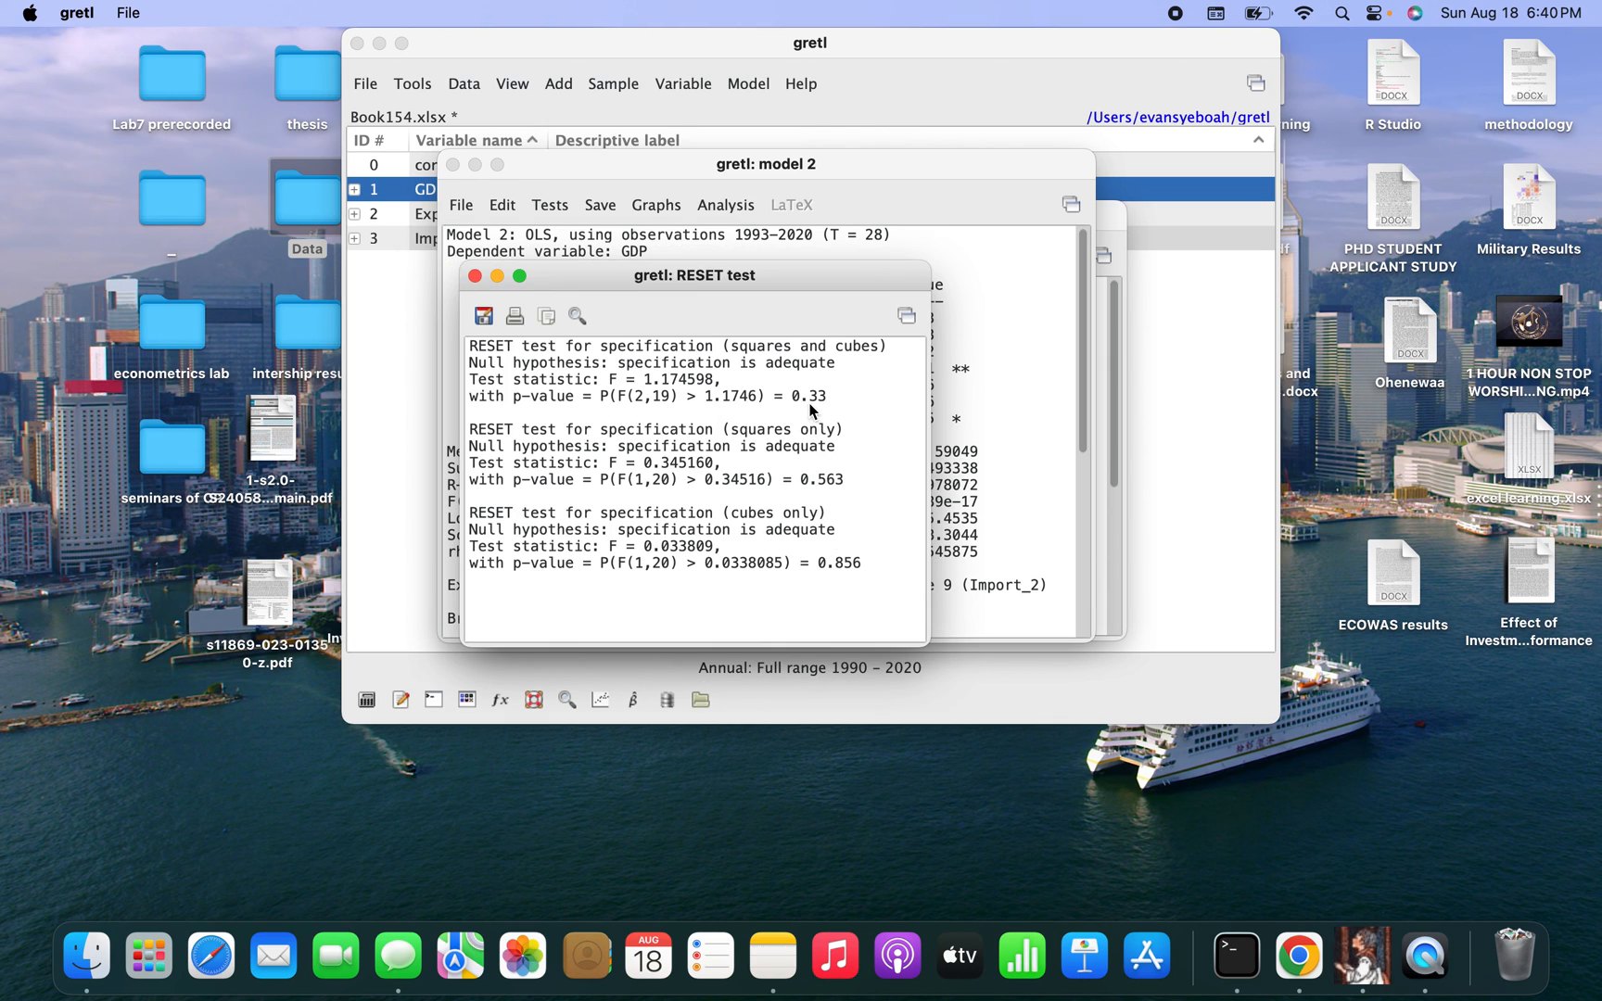